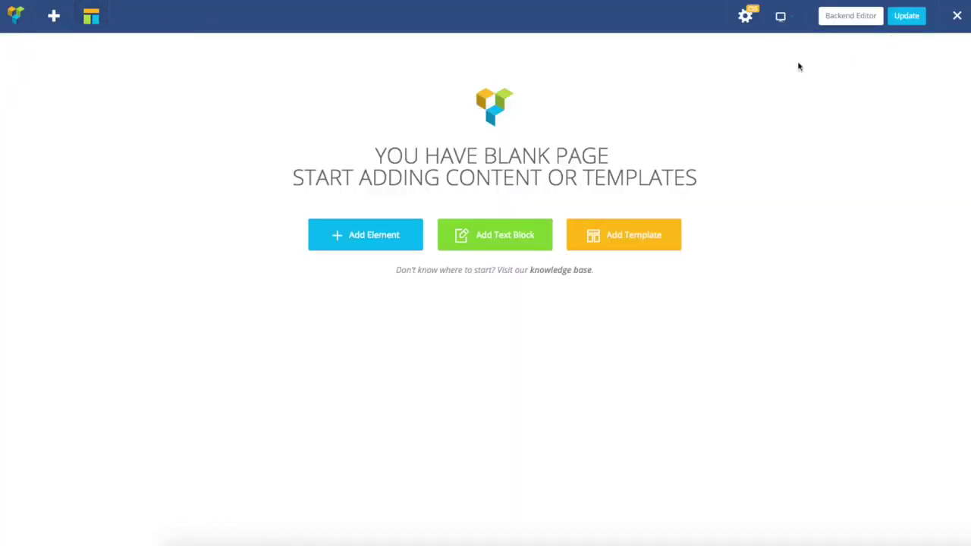
Step: Add a row to the page and give it a 1/3 + 1/3 + 1/3 column layout
click(363, 237)
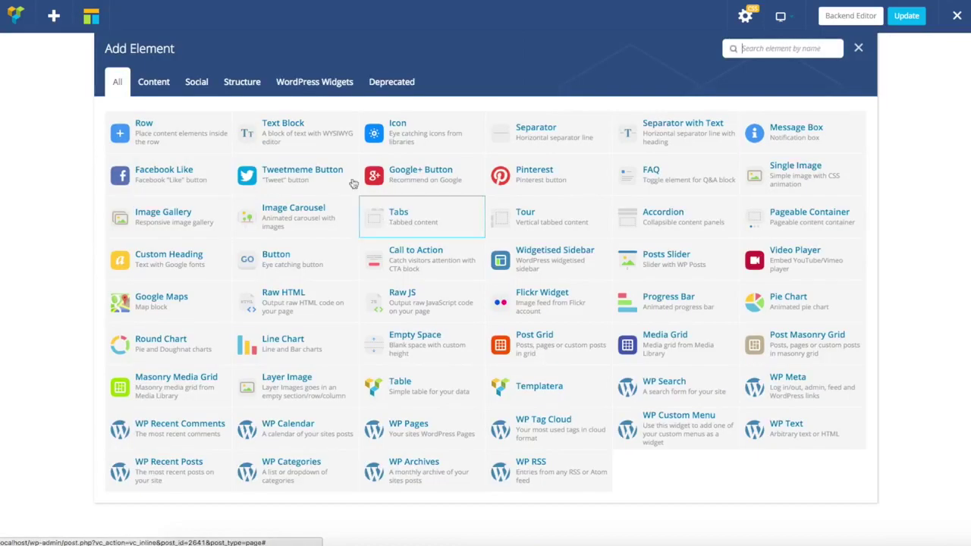
click(176, 134)
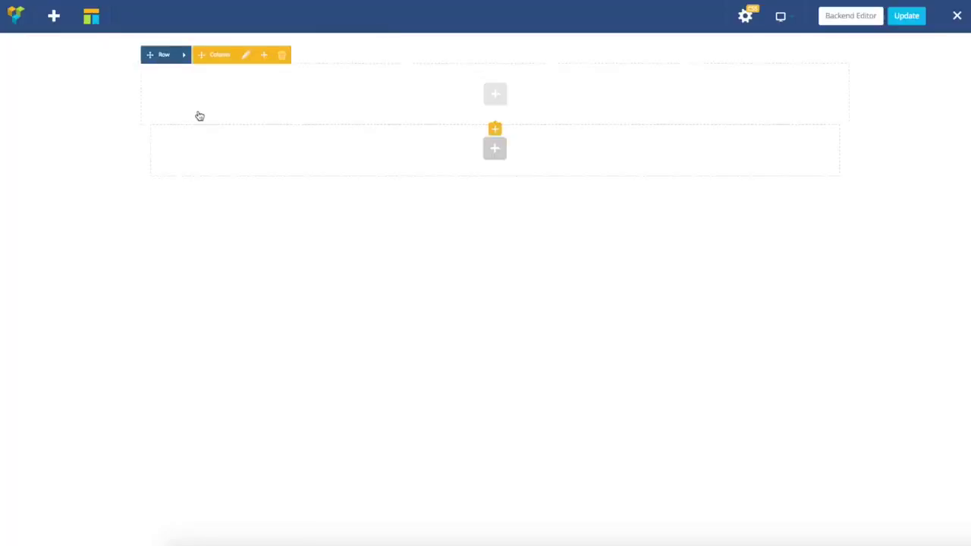
click(202, 58)
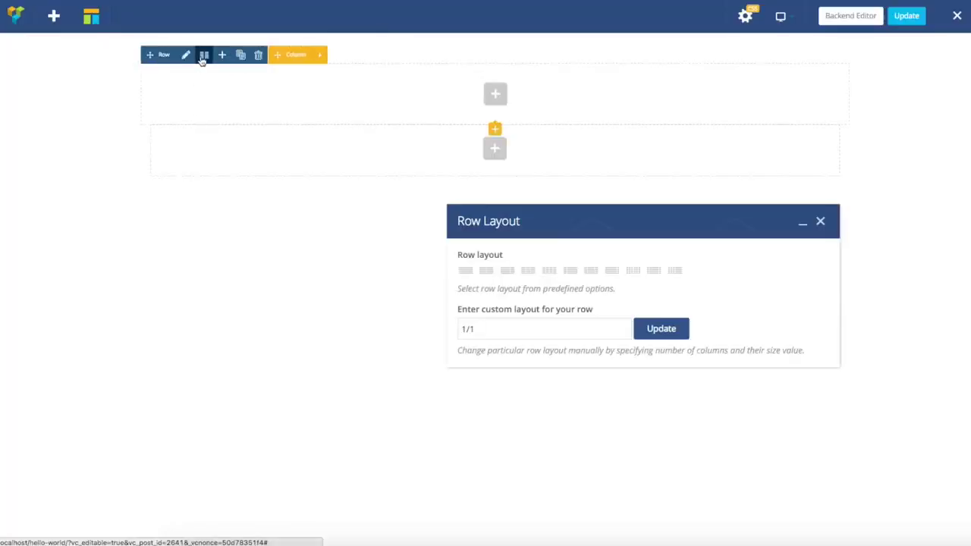
click(526, 271)
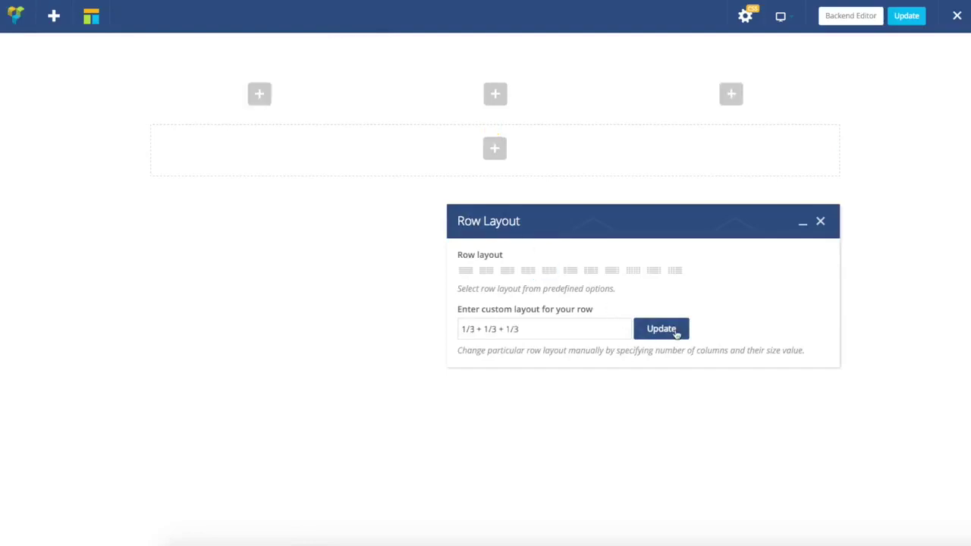
click(820, 221)
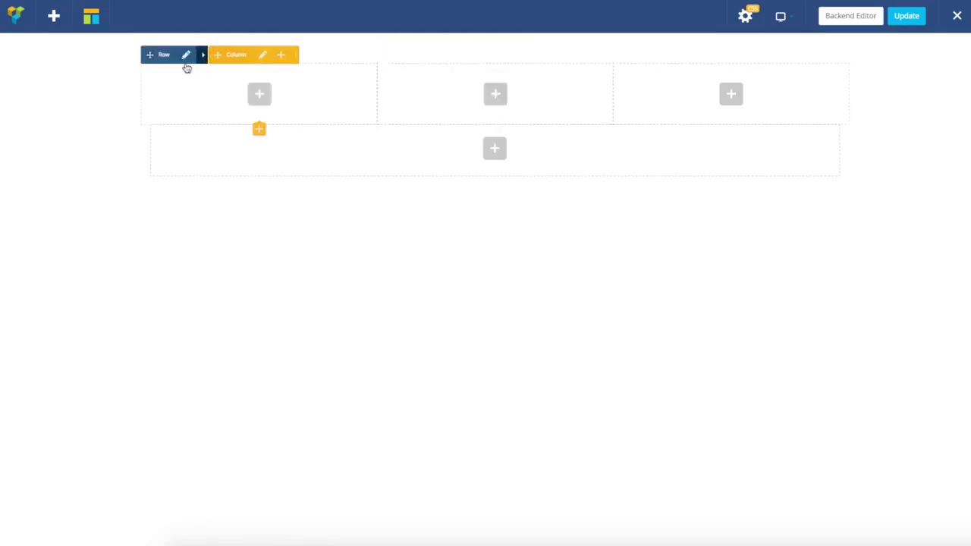
Step: Set the desk photo from the Media Library as the row background, sized to Cover, and save
click(185, 58)
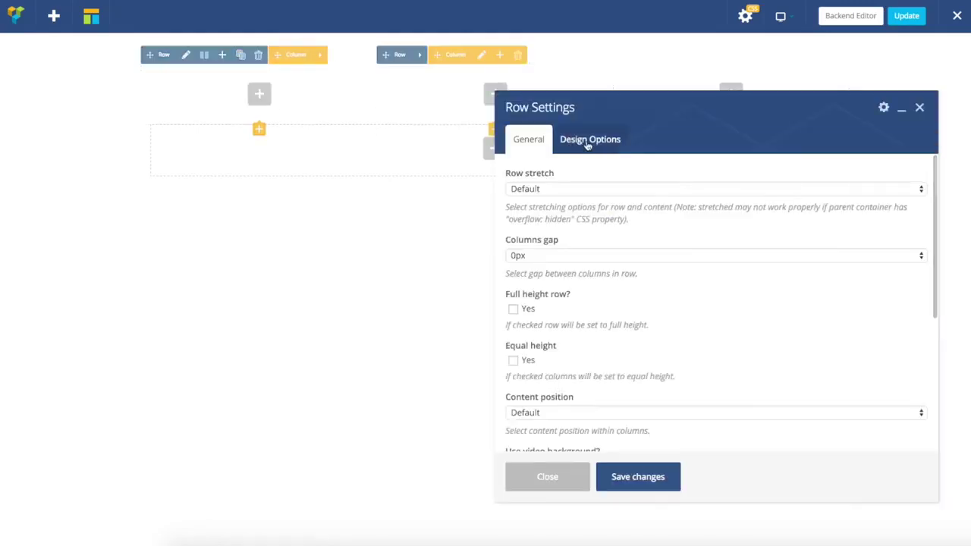
click(586, 141)
click(746, 346)
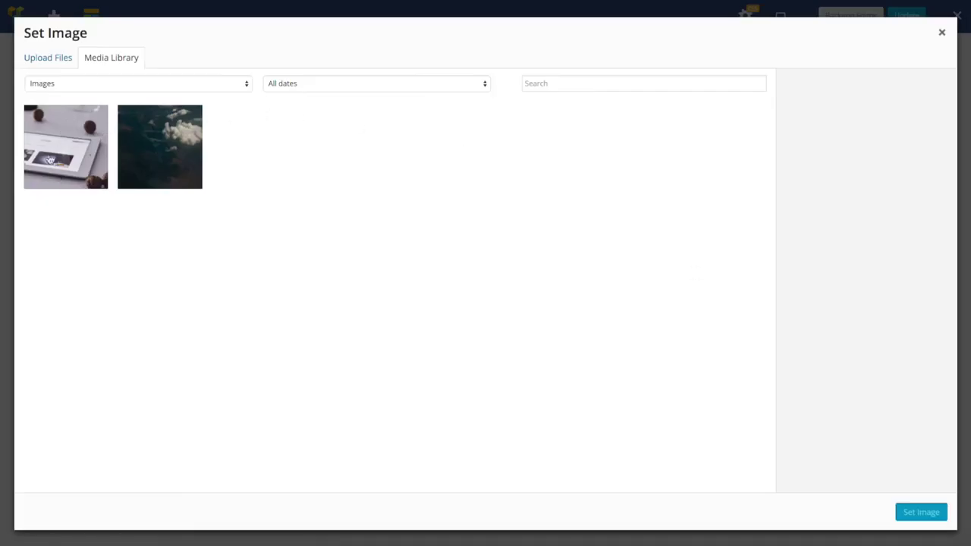
click(58, 63)
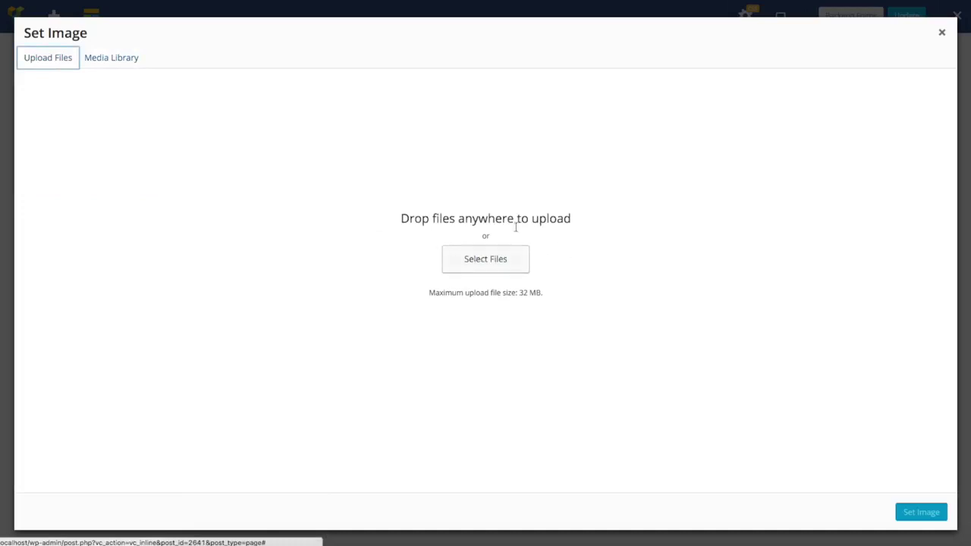
click(107, 62)
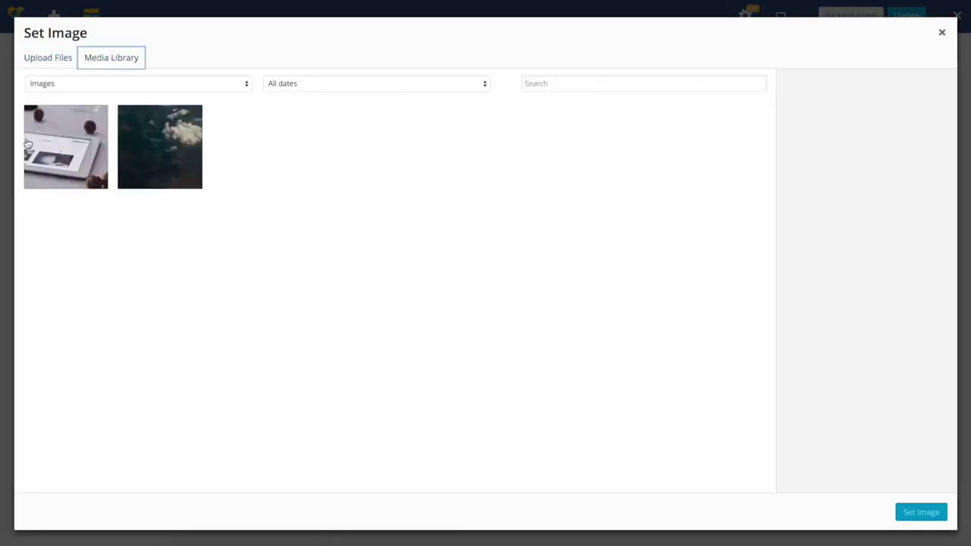
click(29, 144)
click(921, 513)
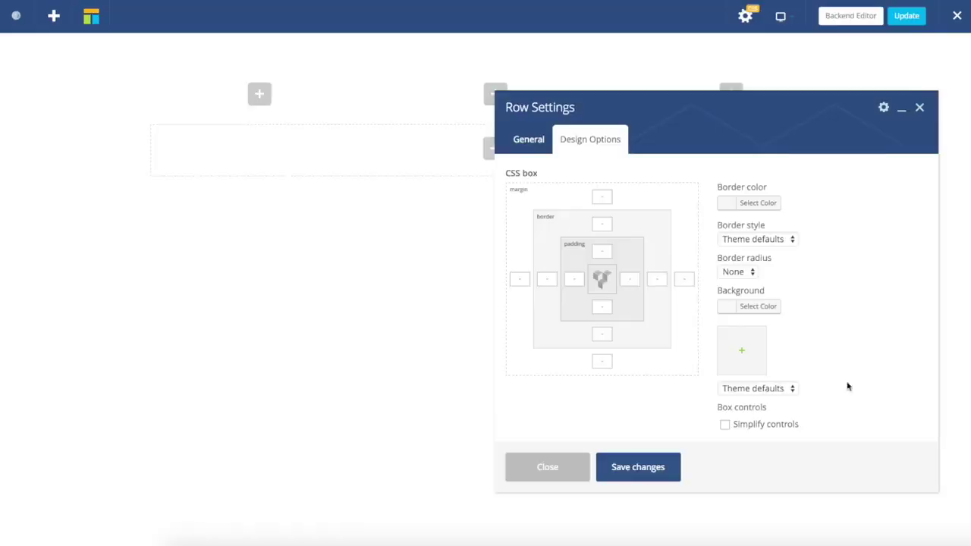
click(754, 392)
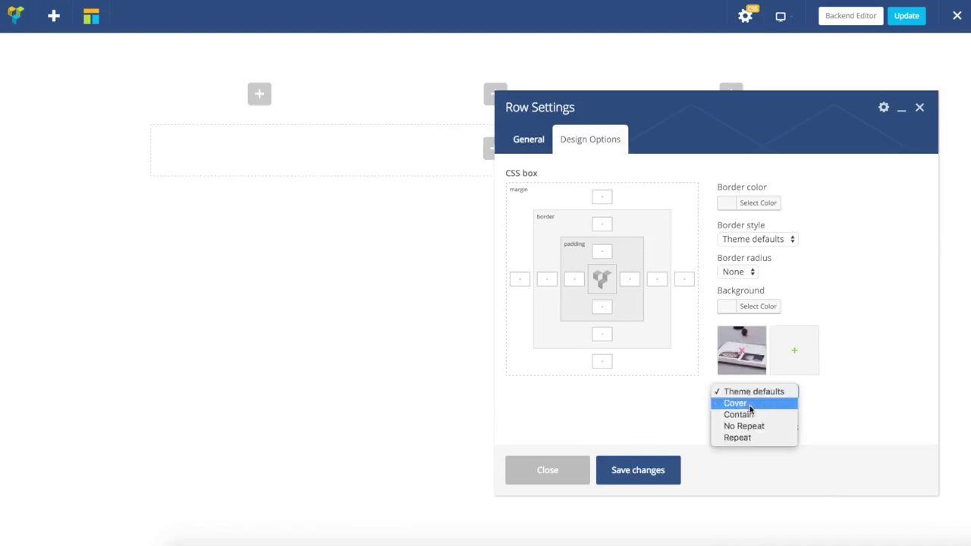
click(749, 406)
click(629, 465)
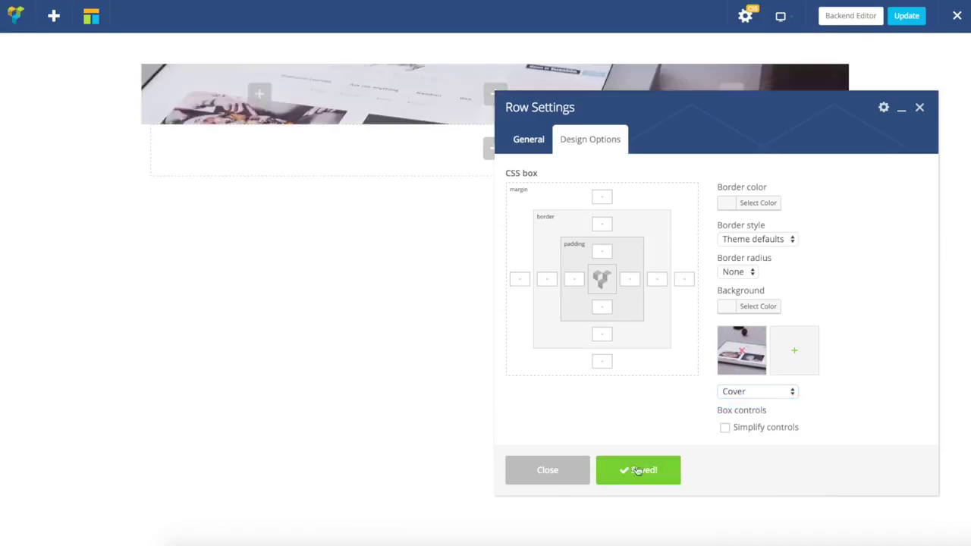
click(522, 146)
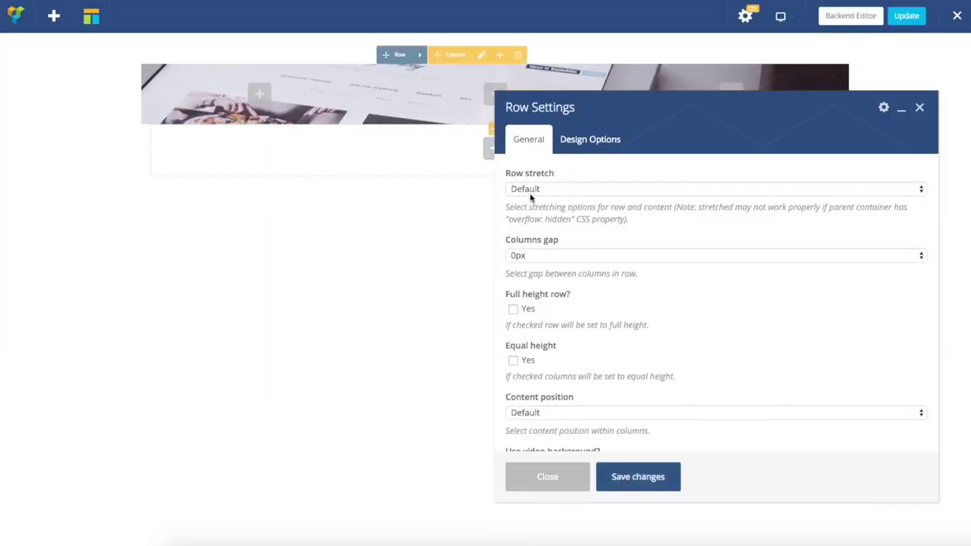
Step: Set Row stretch to Stretch row, save, and close the row settings
click(539, 188)
click(538, 202)
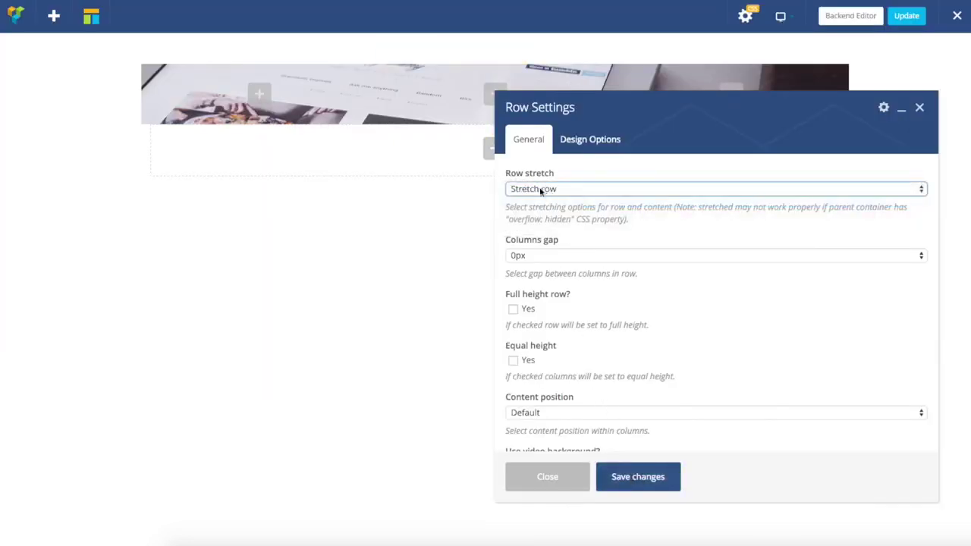
click(635, 480)
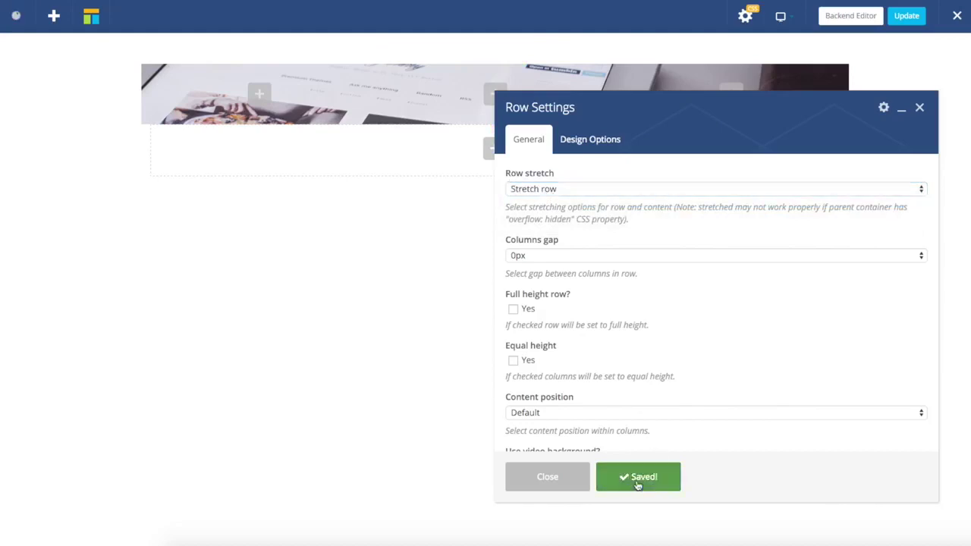
click(553, 190)
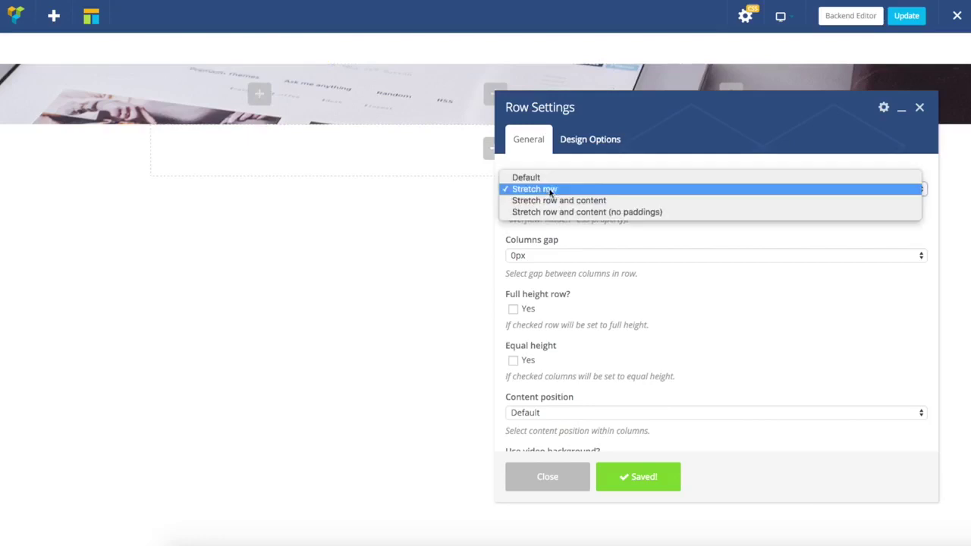
click(523, 189)
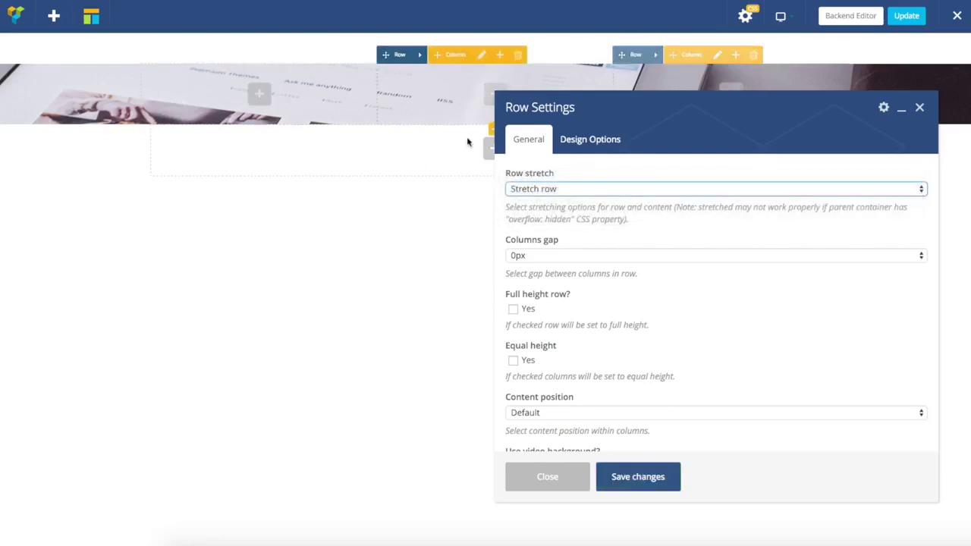
click(639, 477)
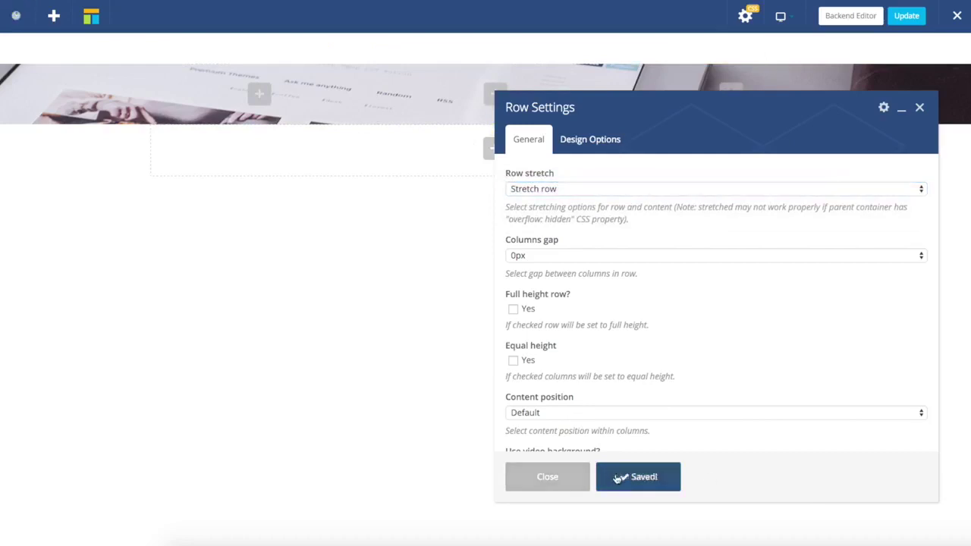
click(548, 478)
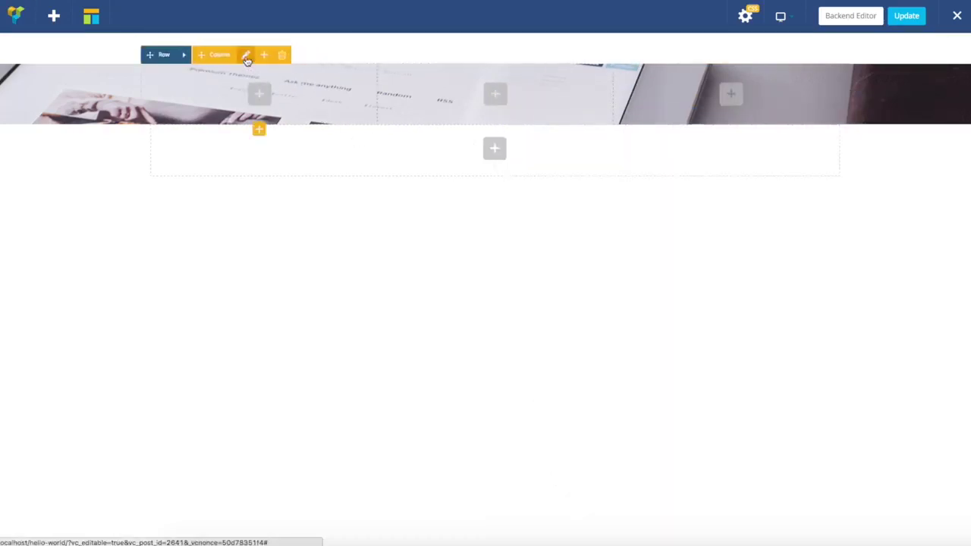
Step: Give the first column a white background in Design Options and save
click(246, 57)
click(583, 141)
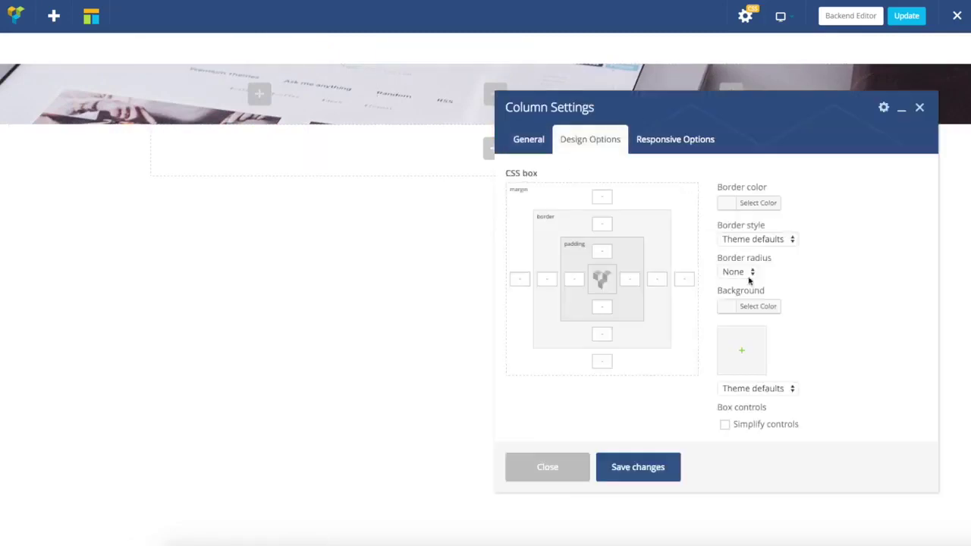
click(726, 308)
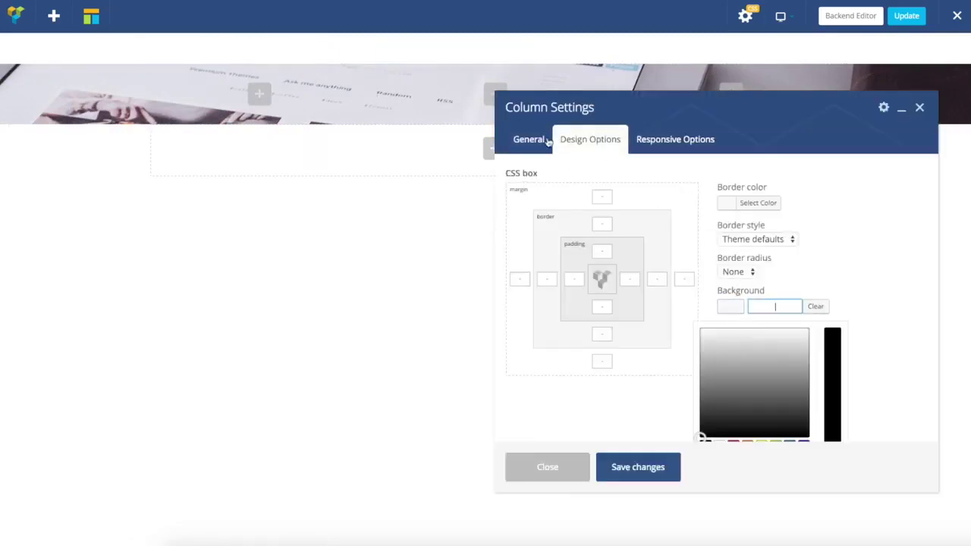
mouse_move(244, 57)
click(821, 256)
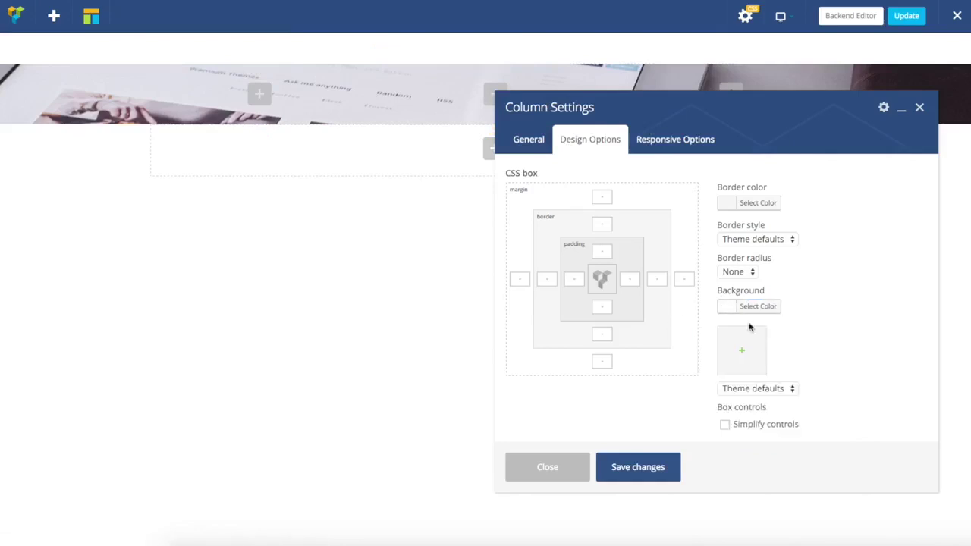
click(640, 466)
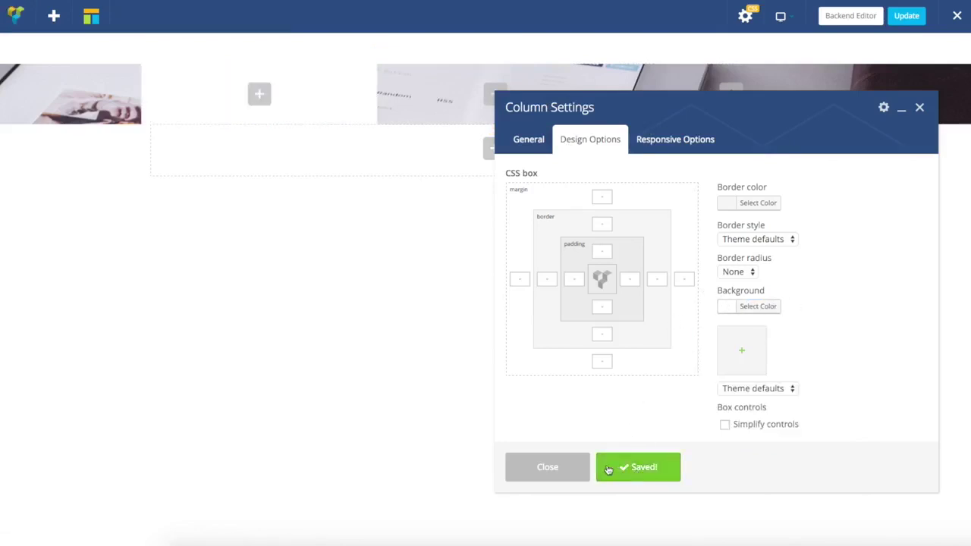
click(559, 467)
Step: Make the second column's background white as well and save
click(481, 55)
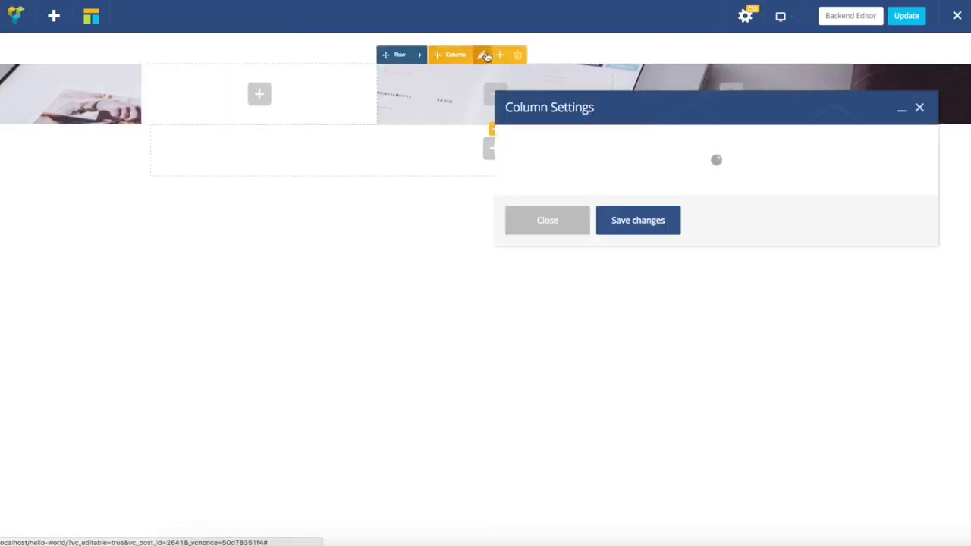
click(588, 138)
click(728, 308)
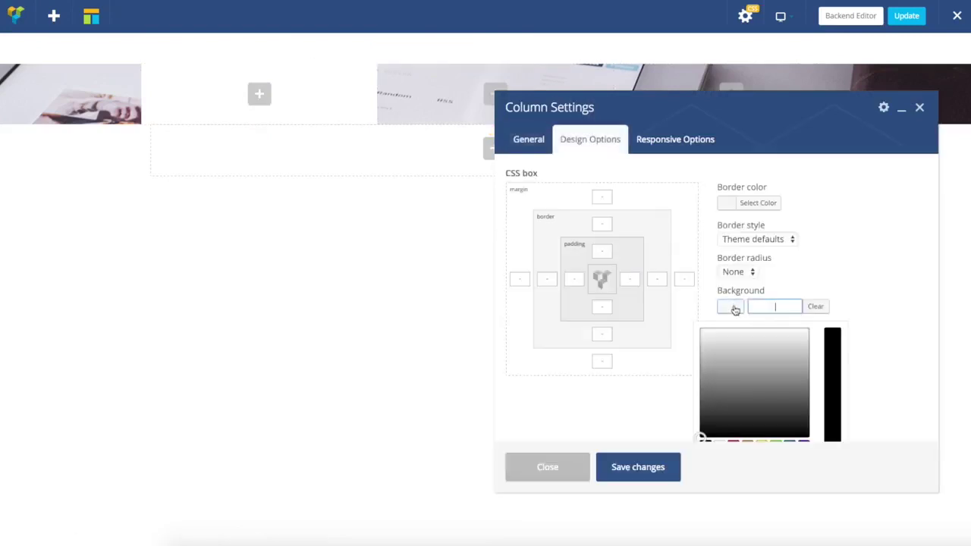
click(680, 323)
click(643, 474)
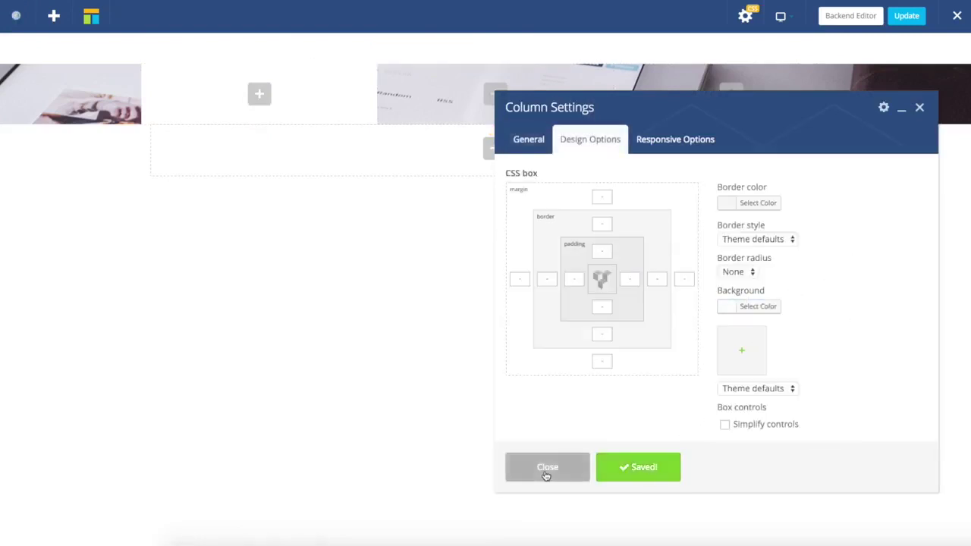
click(547, 471)
Step: Set the third column's background to white, save, and close
click(717, 55)
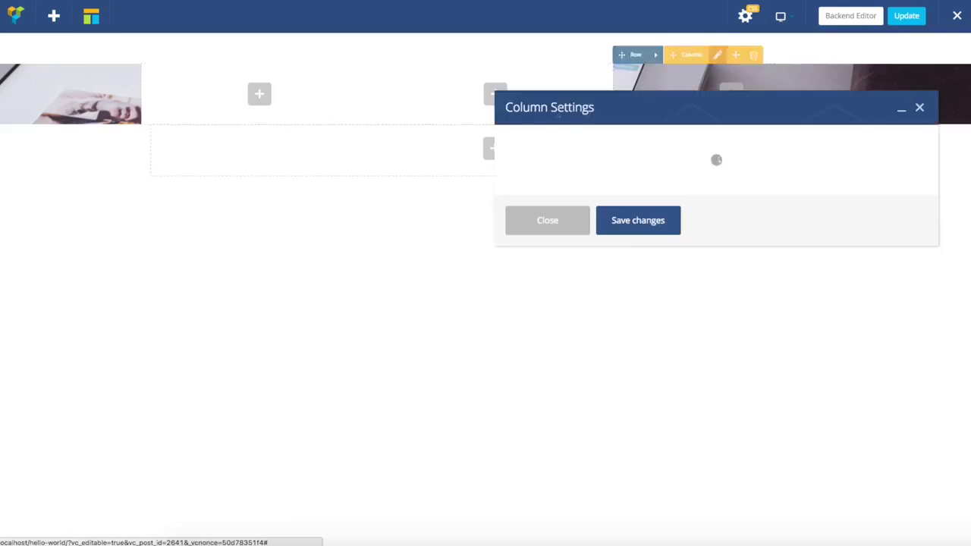
click(722, 307)
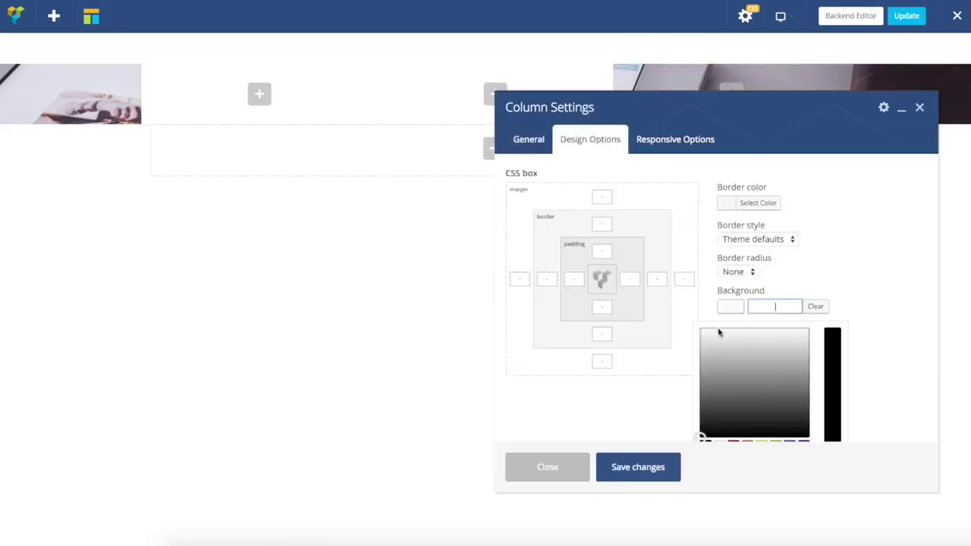
click(720, 330)
click(672, 322)
click(675, 465)
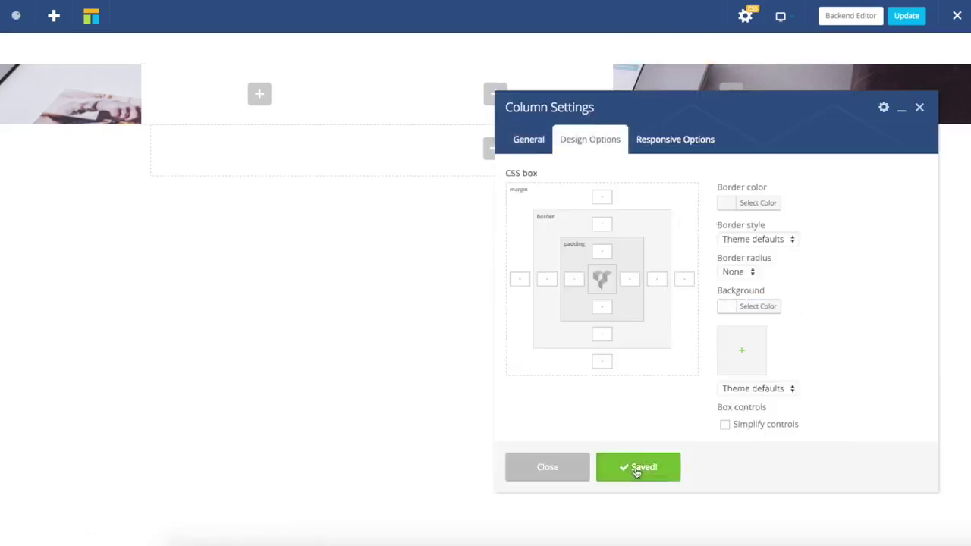
click(568, 473)
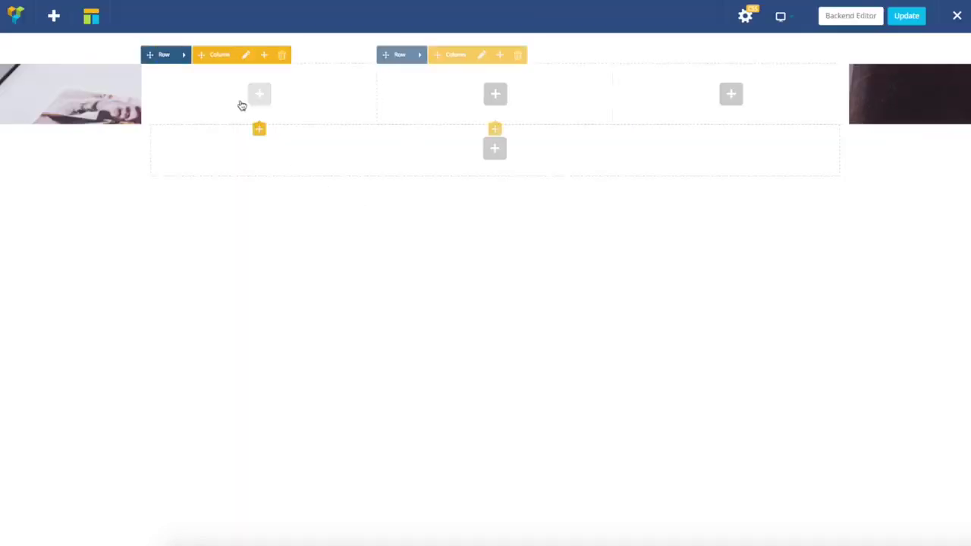
Step: Open the Add Element dialog from the + inside the first column
click(257, 95)
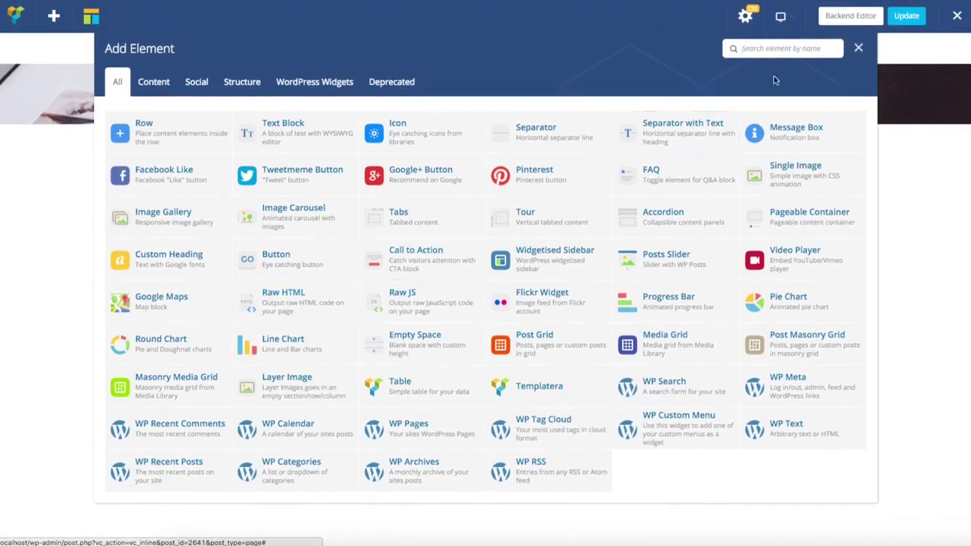
Step: Add an Icon element to the first column using the Typicons phone icon
click(754, 50)
text(icon)
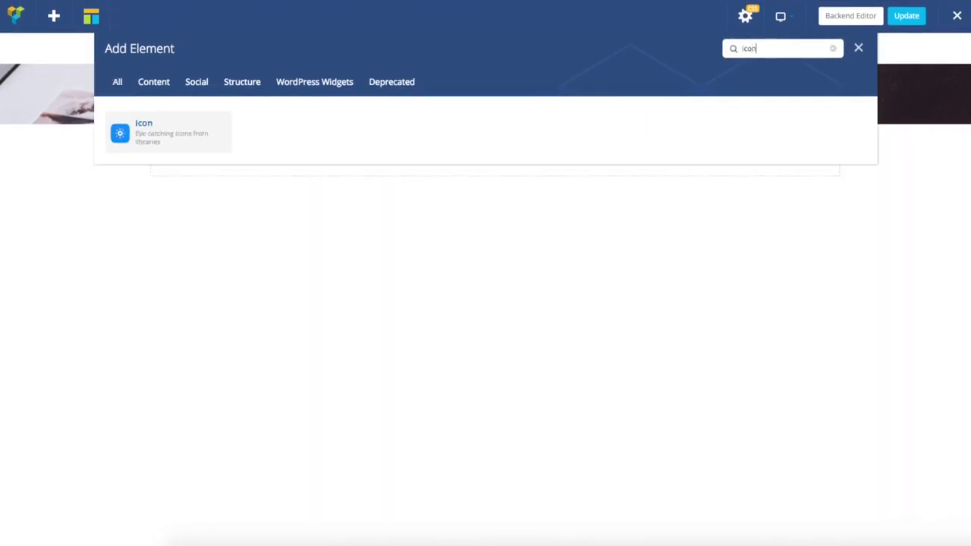
click(154, 138)
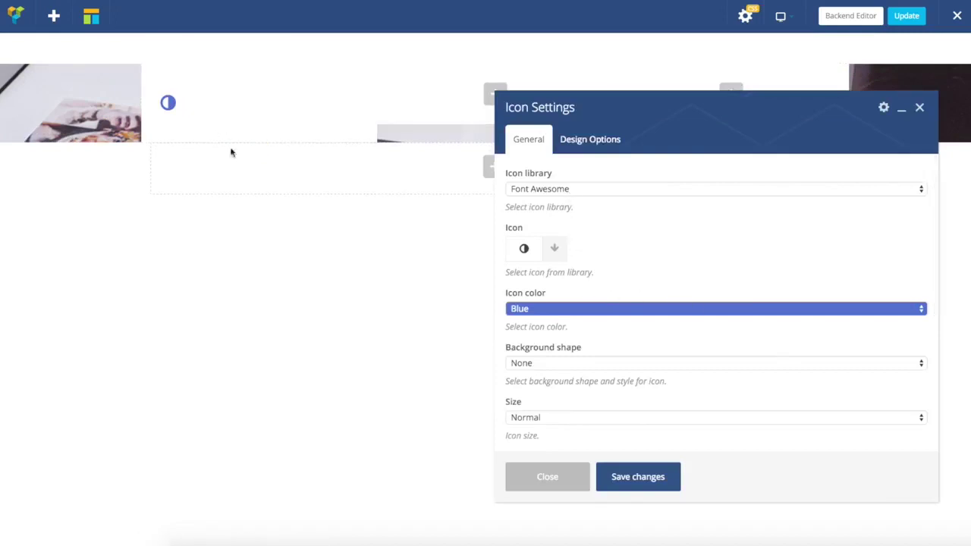
click(587, 188)
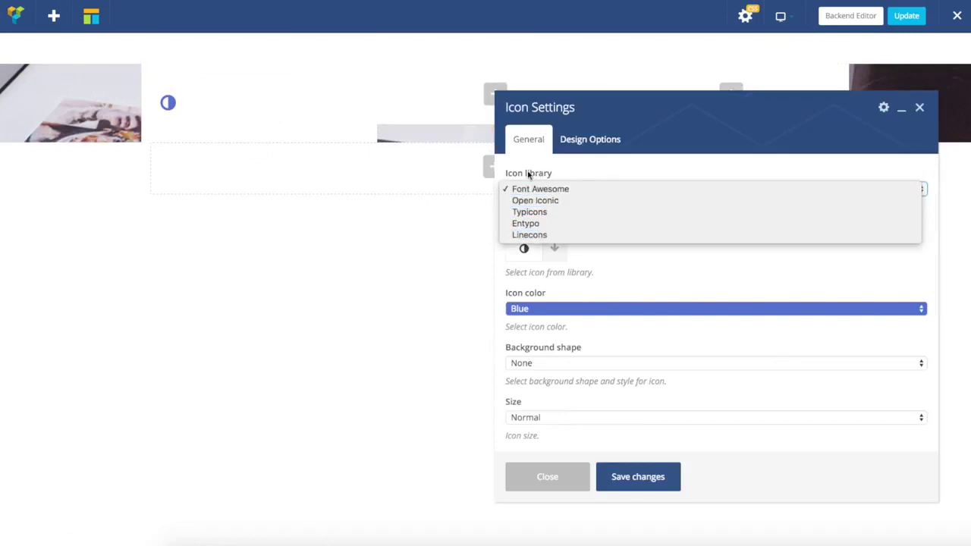
click(535, 212)
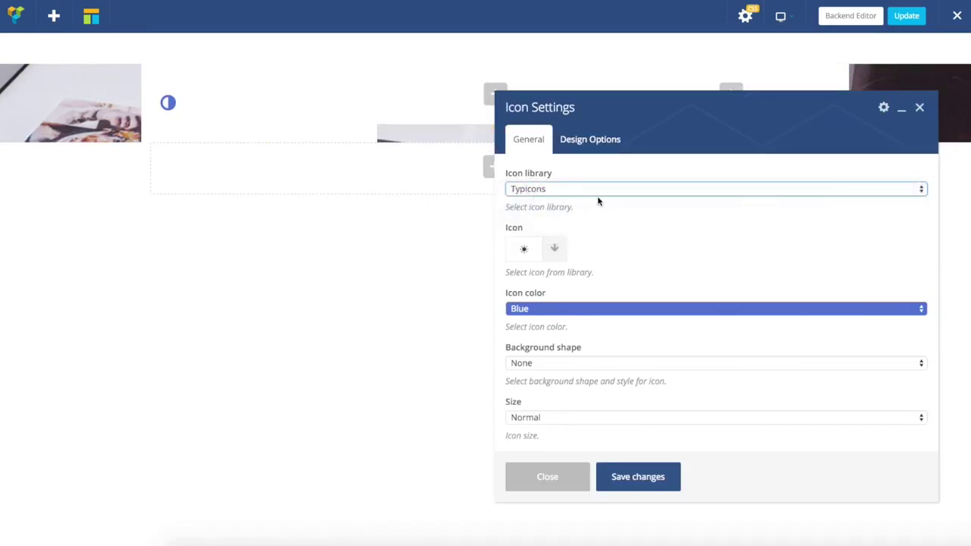
click(554, 252)
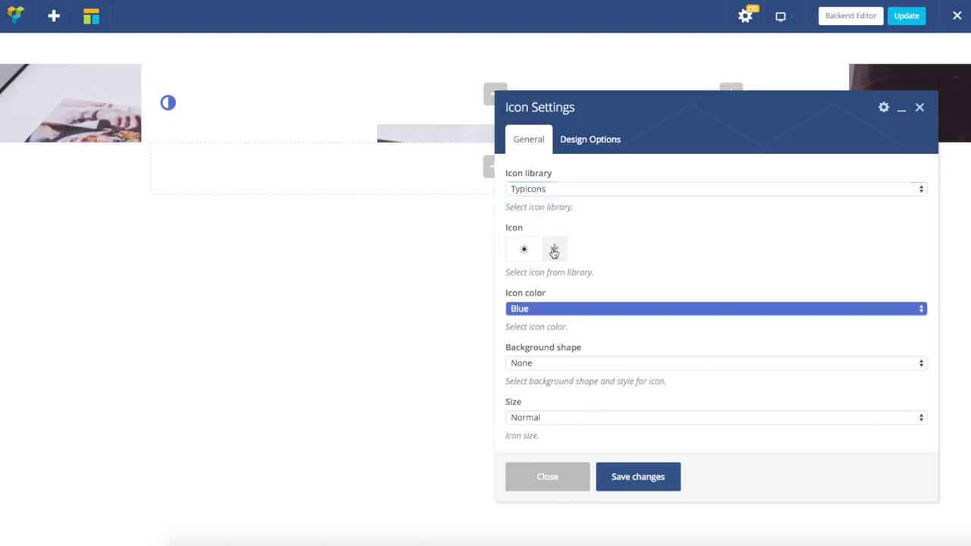
text(phone)
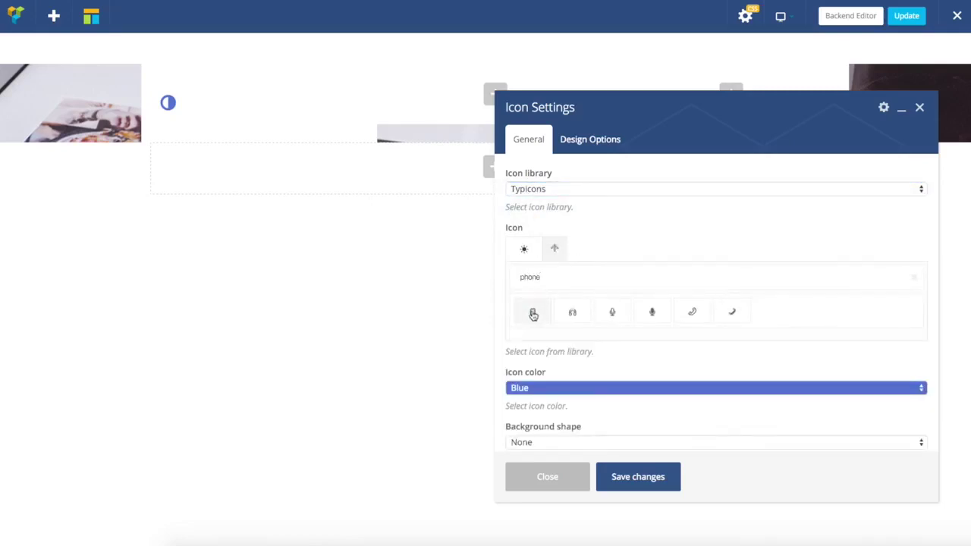
click(519, 313)
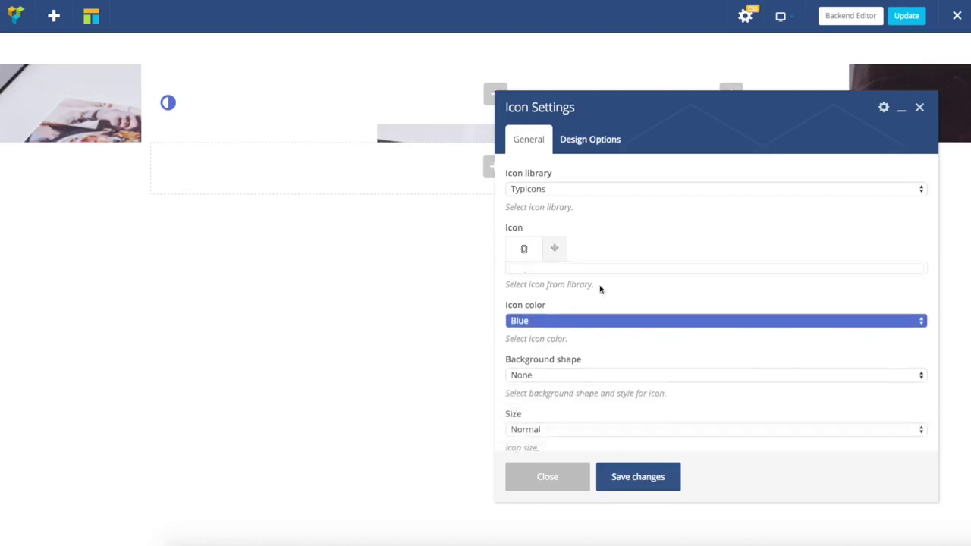
Step: Make the icon white on a Vista Blue circle background and save
click(535, 311)
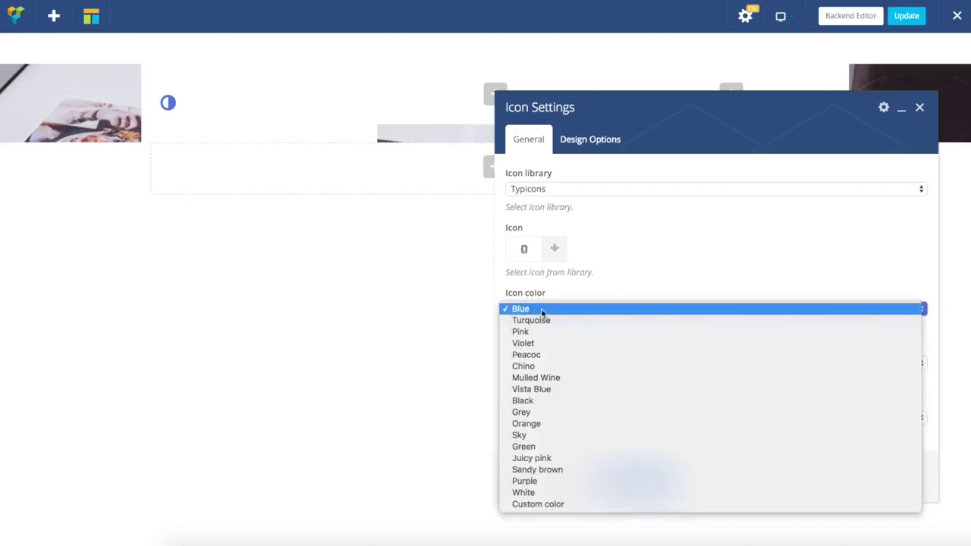
click(542, 494)
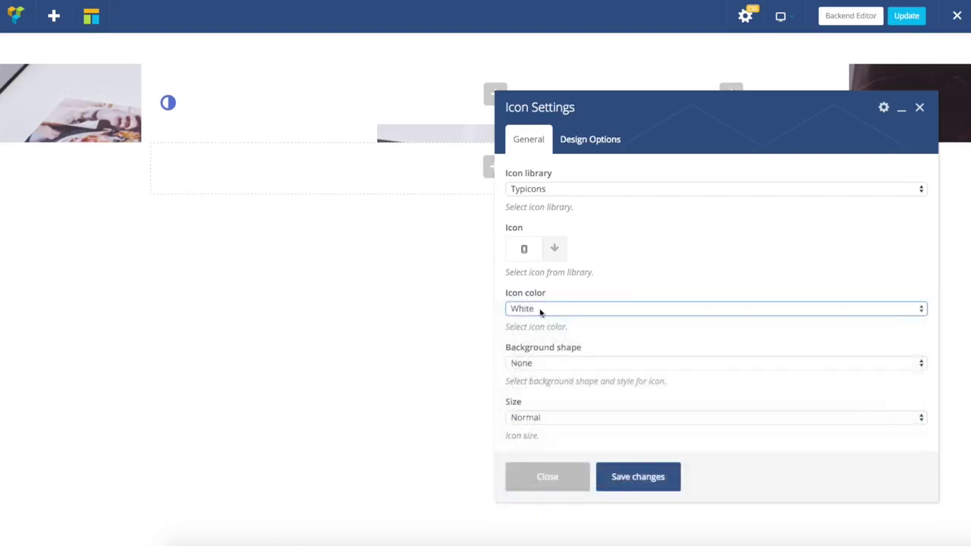
click(537, 370)
click(527, 373)
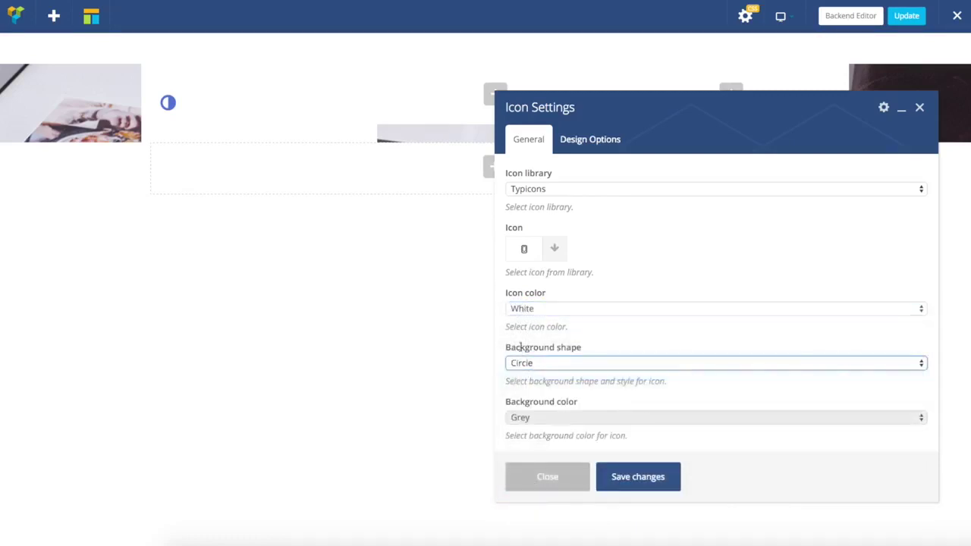
scroll(581, 355, down, 1)
click(534, 367)
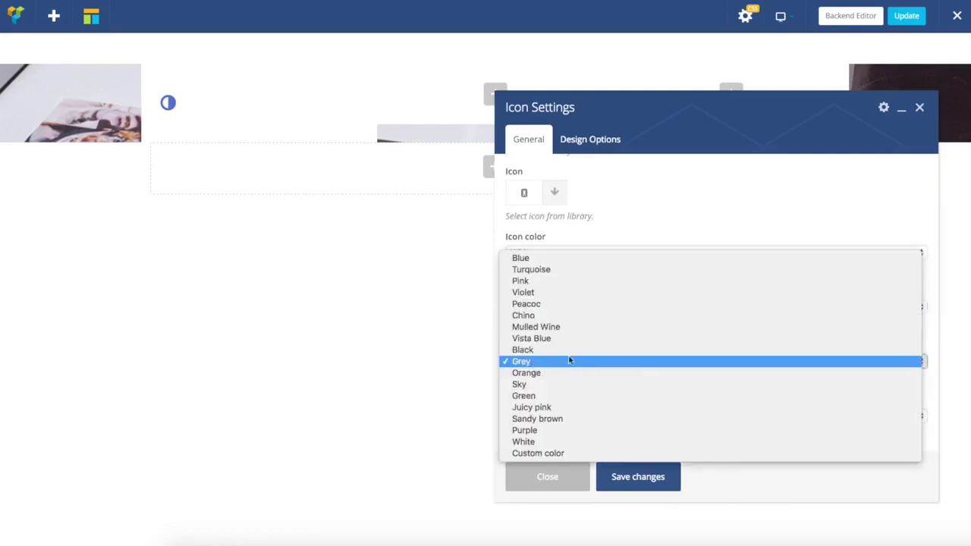
click(550, 349)
click(540, 359)
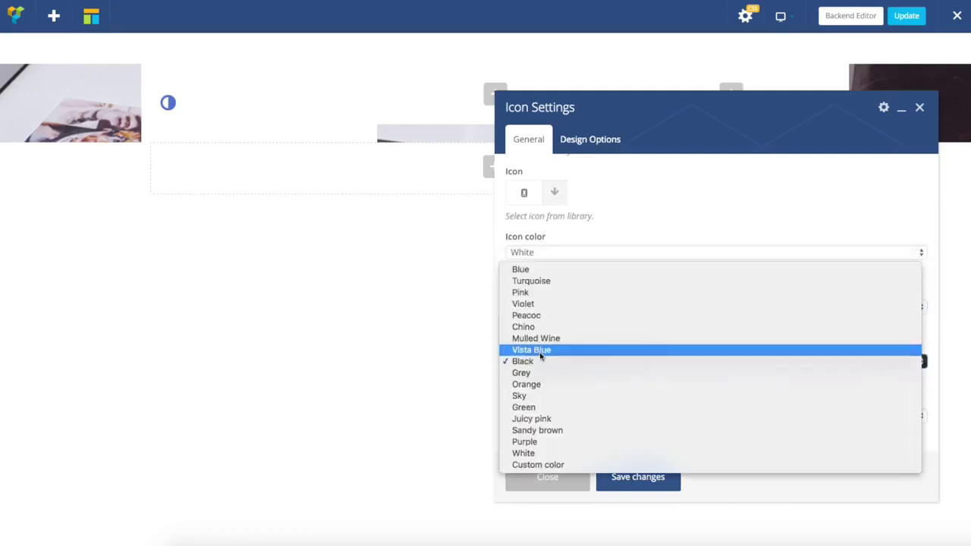
click(540, 350)
click(636, 476)
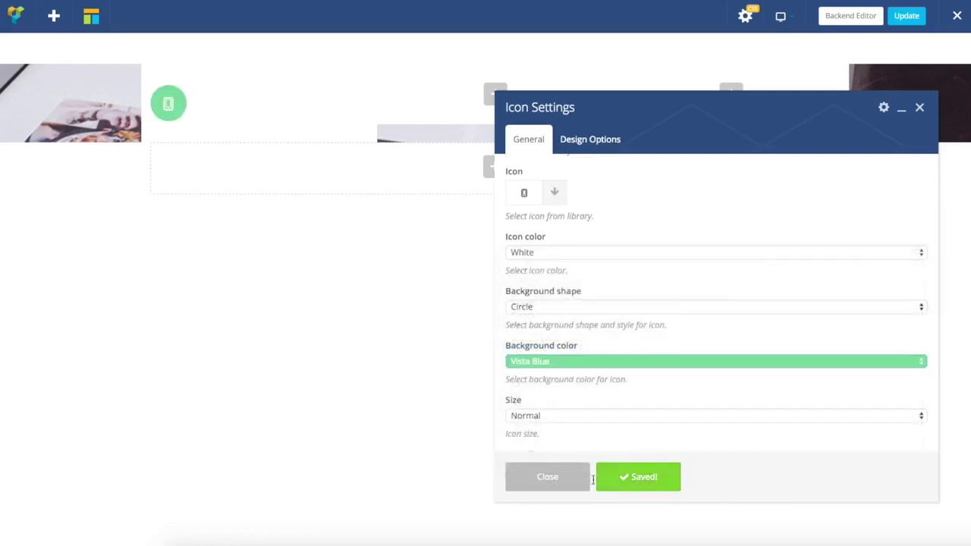
Step: Set the icon size to Large and alignment to Center, then save
scroll(668, 360, down, 3)
click(549, 297)
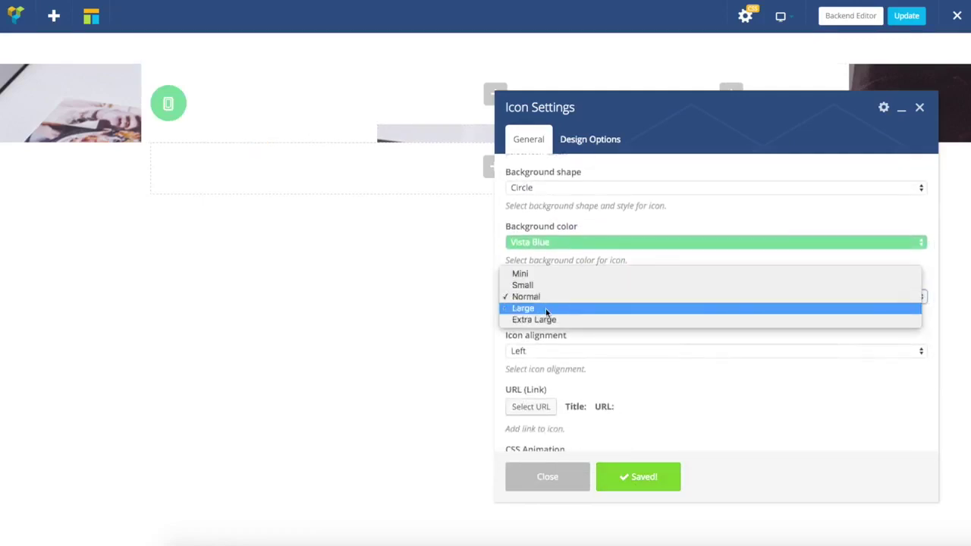
click(546, 309)
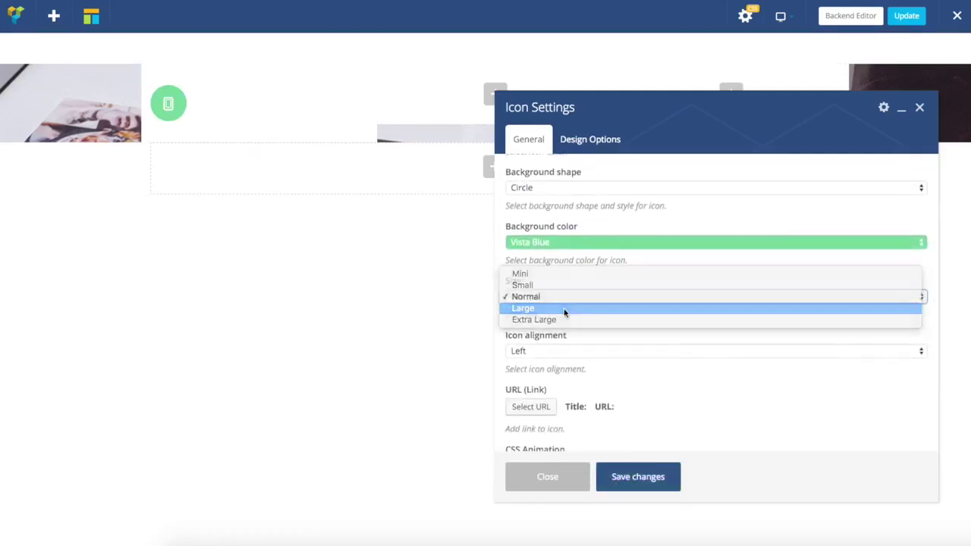
click(620, 489)
click(552, 352)
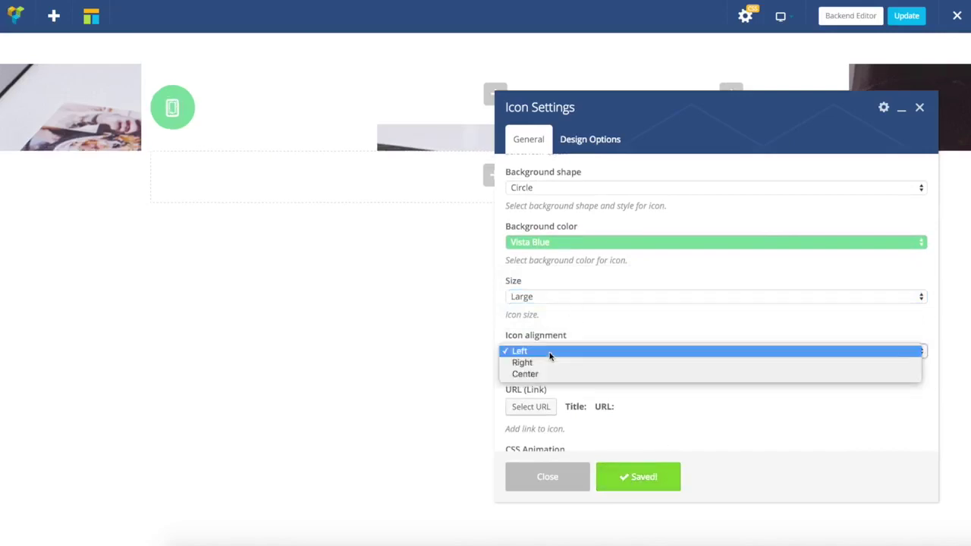
click(508, 341)
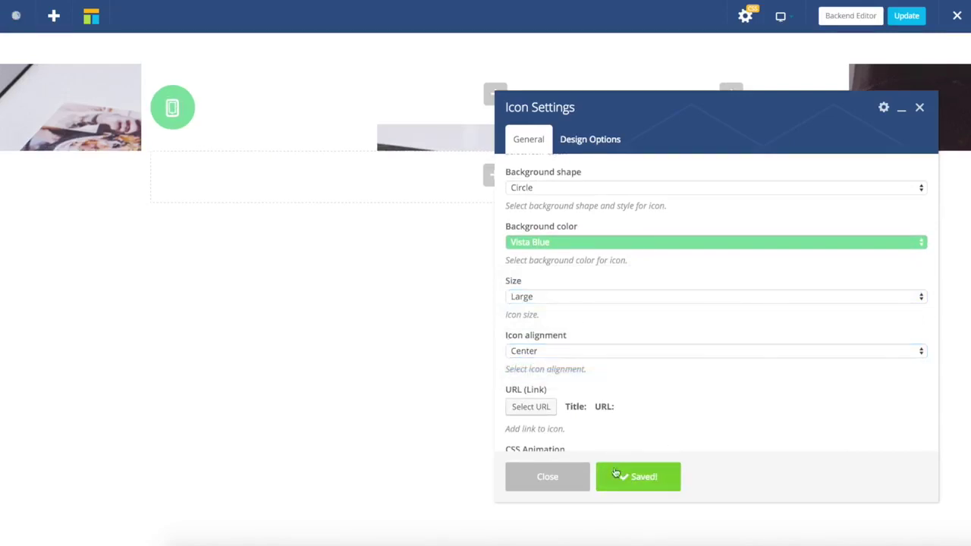
click(559, 478)
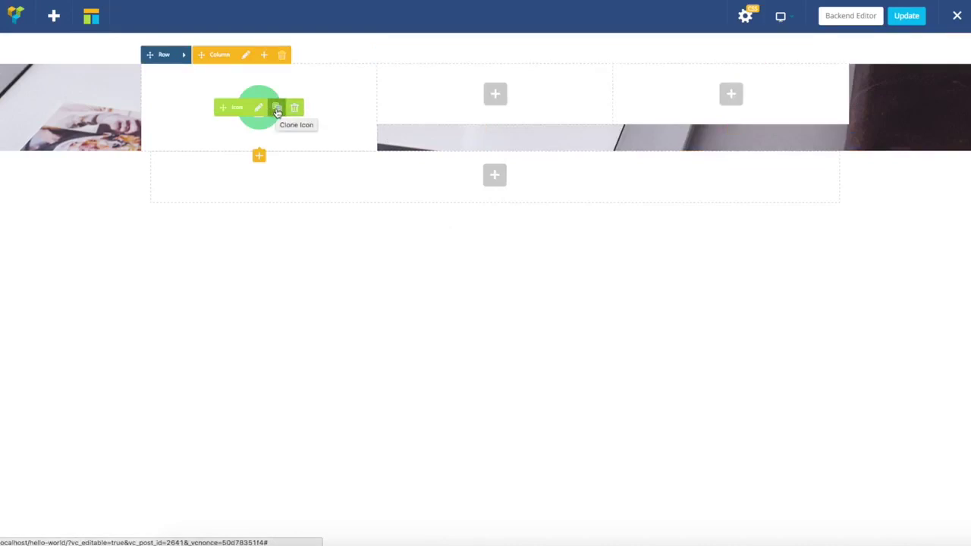
Step: Duplicate the icon into the middle and right columns
click(277, 111)
mouse_move(236, 174)
mouse_down()
mouse_move(516, 104)
mouse_move(494, 107)
mouse_up()
click(512, 108)
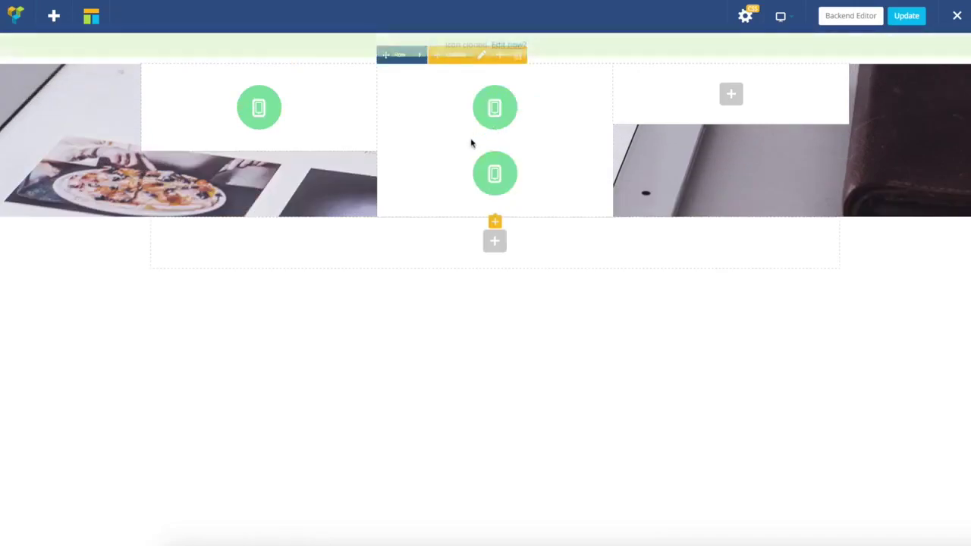
mouse_move(466, 166)
mouse_down()
mouse_move(694, 97)
mouse_move(760, 99)
mouse_up()
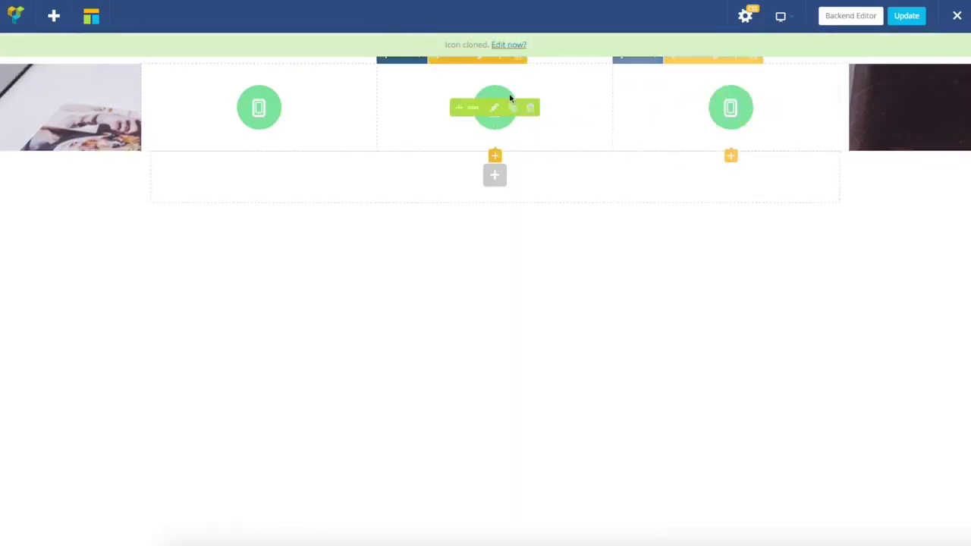
Step: Change the middle icon to the brush icon on an Orange circle and save
click(494, 107)
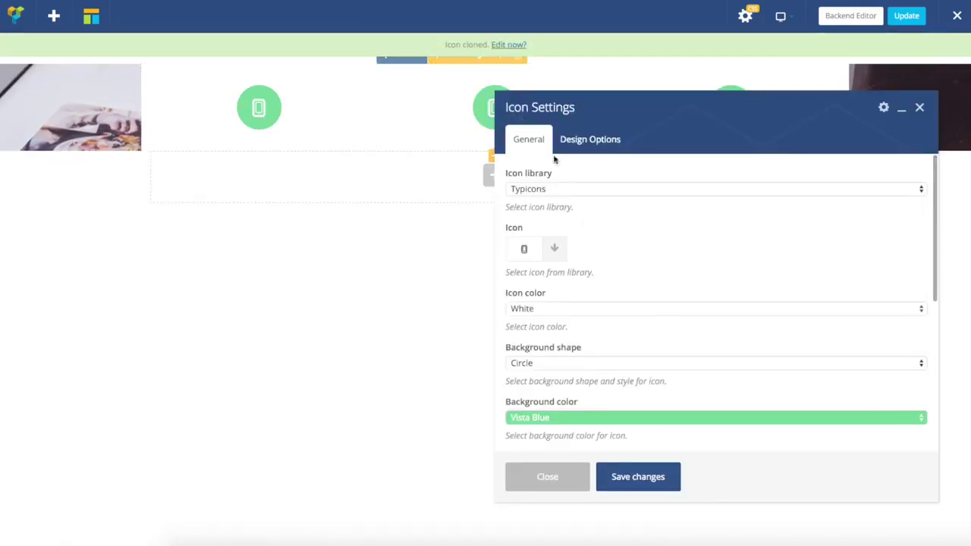
click(559, 250)
text(bu)
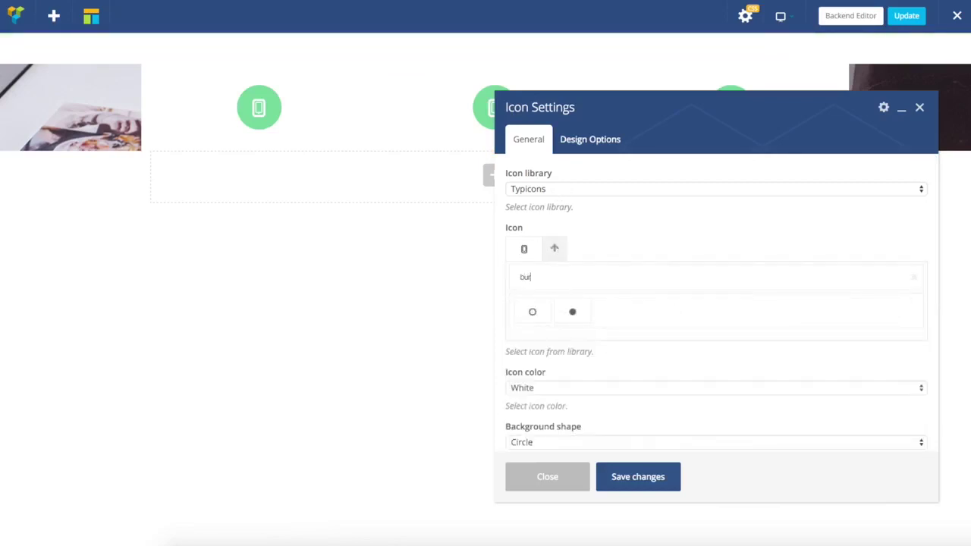
text(ush)
click(532, 311)
click(563, 422)
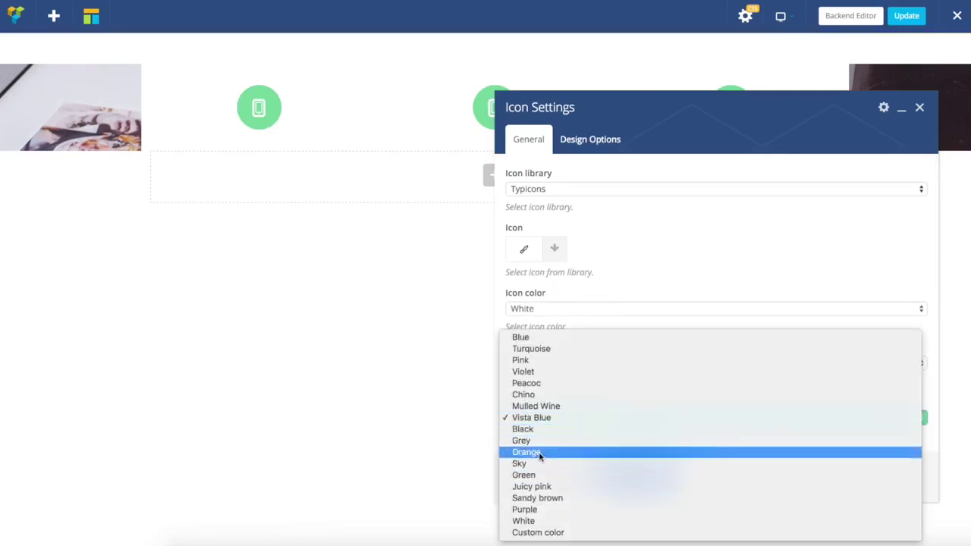
click(560, 452)
click(645, 478)
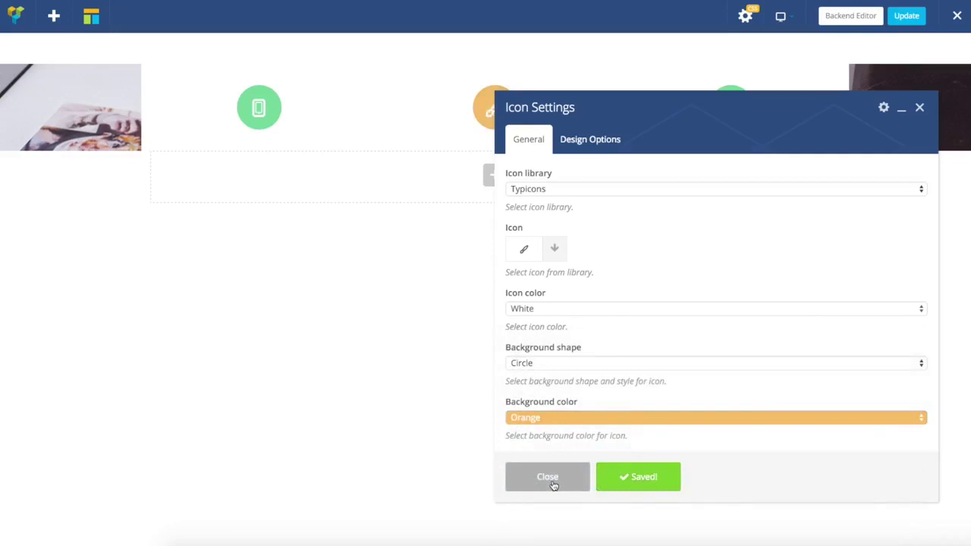
click(552, 481)
Step: Change the third icon to the sliders icon on a Sandy brown circle and save
click(728, 106)
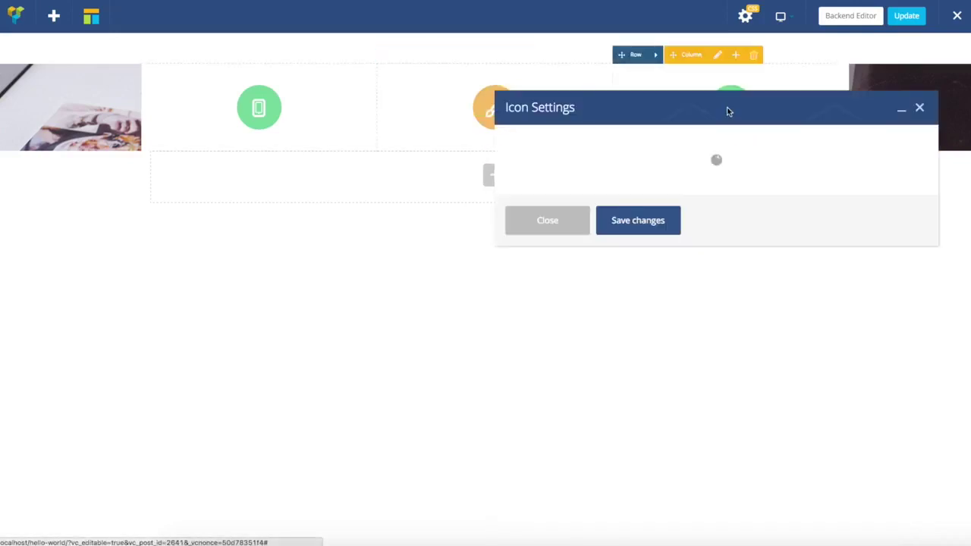
click(555, 248)
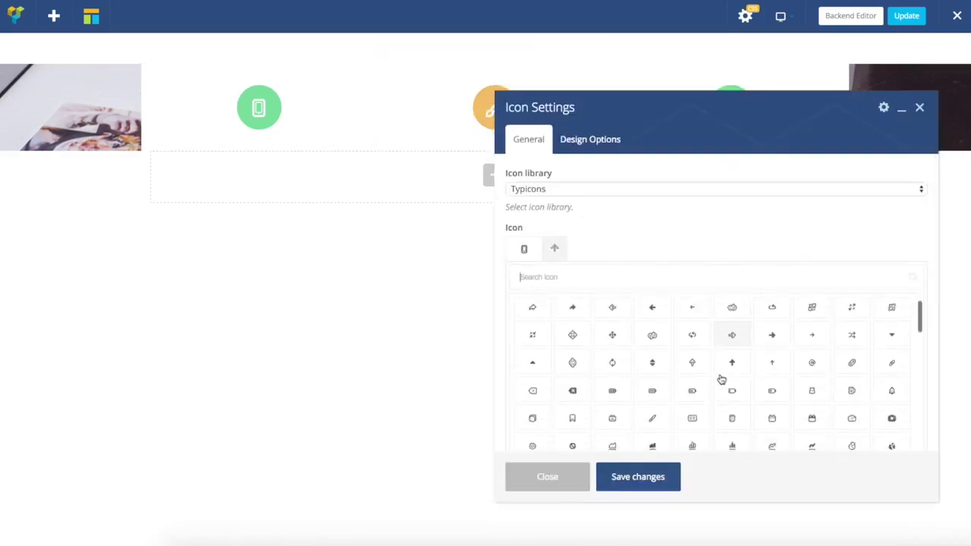
scroll(722, 380, down, 5)
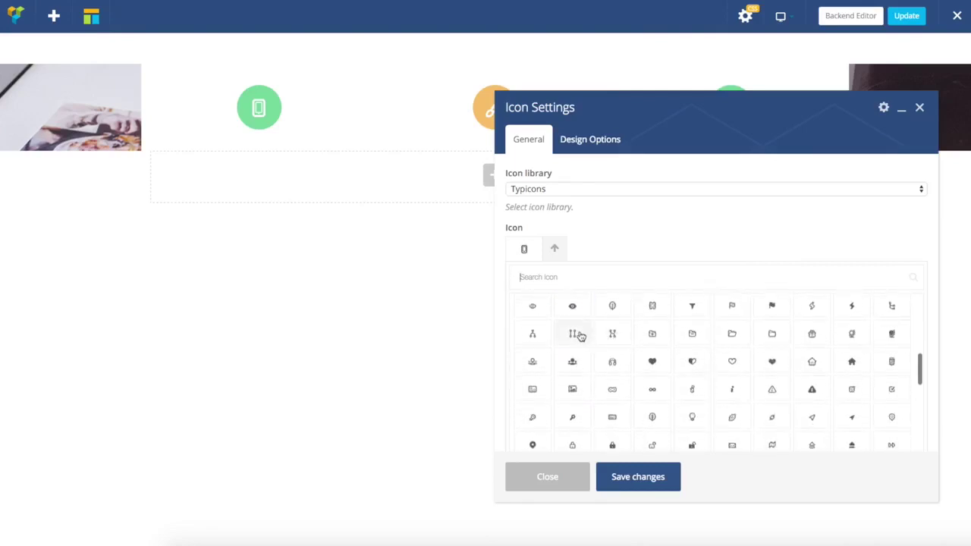
click(576, 335)
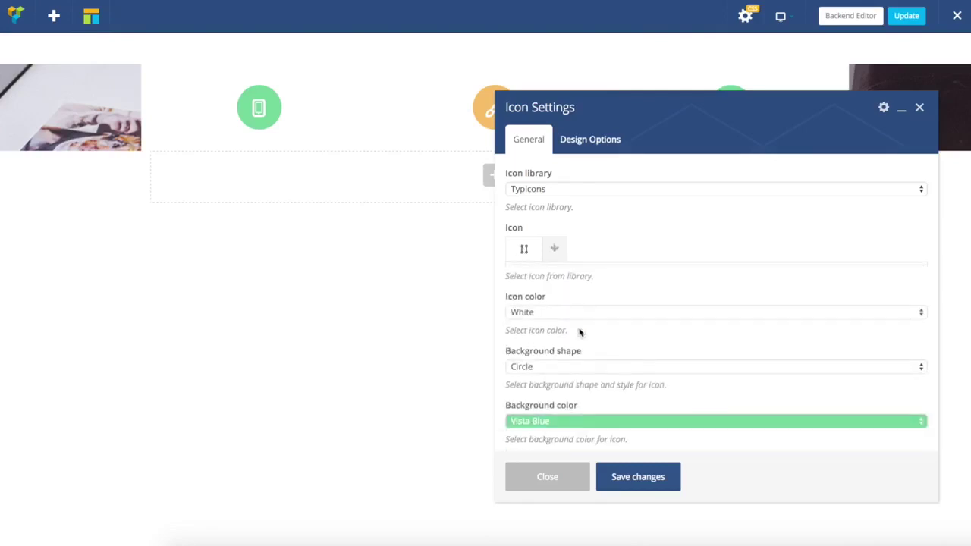
click(562, 418)
click(622, 502)
click(660, 472)
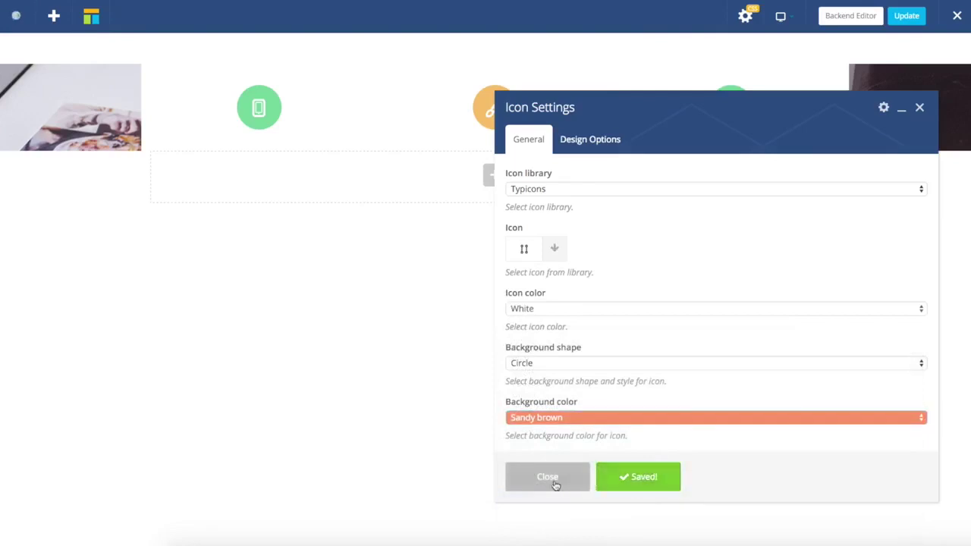
click(553, 484)
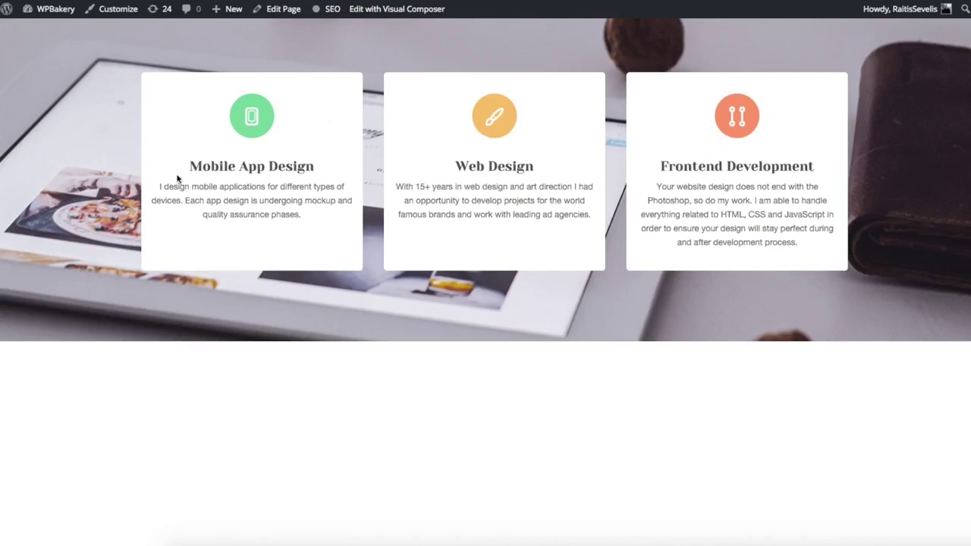
Step: Add a Custom Heading to the first column with text 'Mobile App Design'
drag(188, 166, 317, 163)
key(ctrl+c)
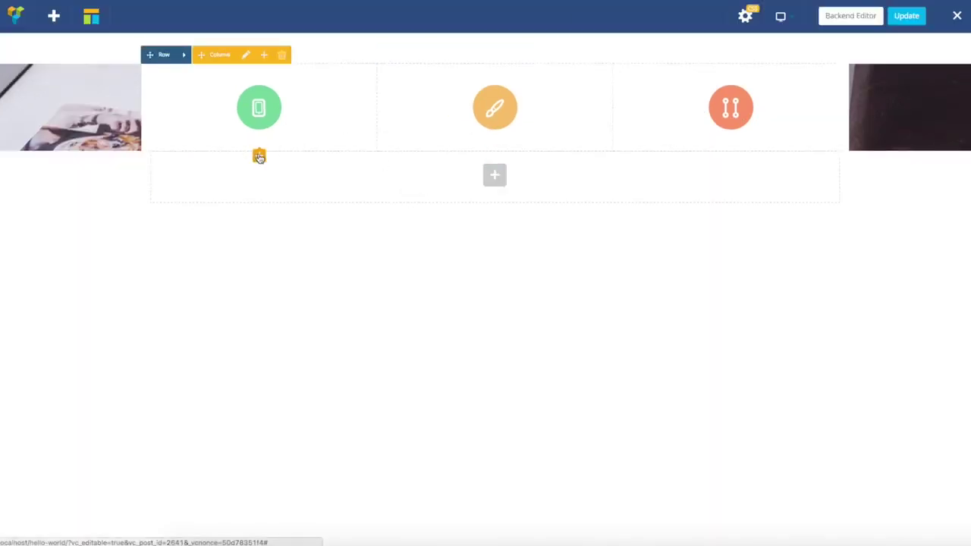
click(260, 156)
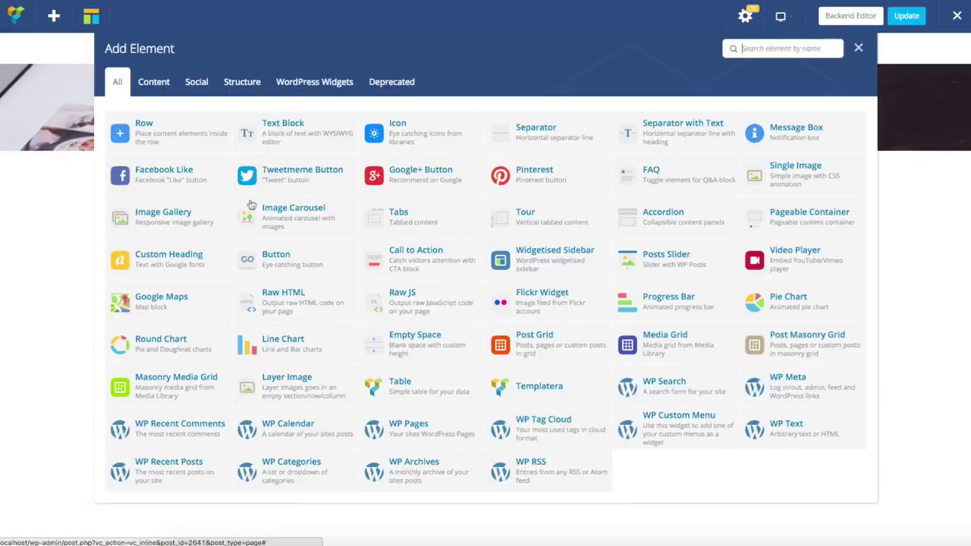
click(168, 256)
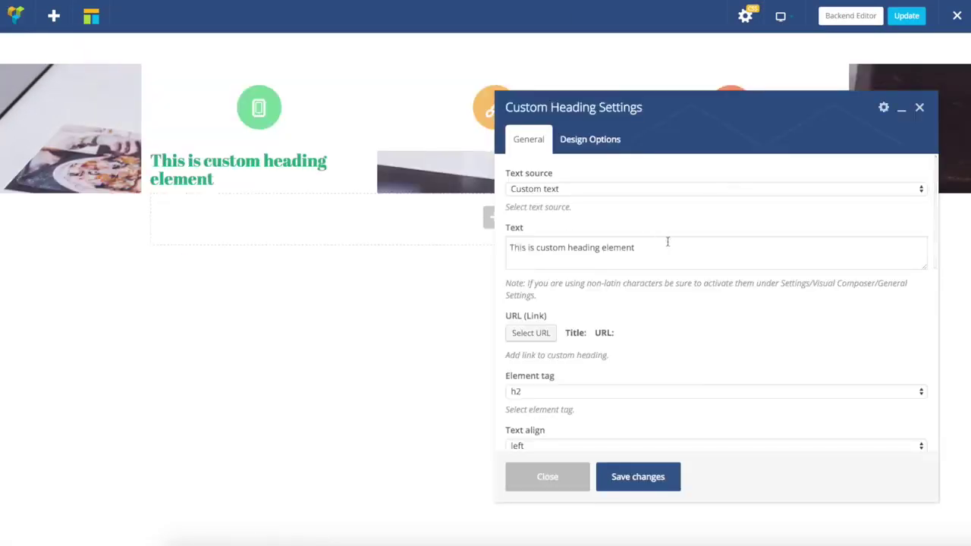
drag(662, 248, 498, 251)
key(ctrl+v)
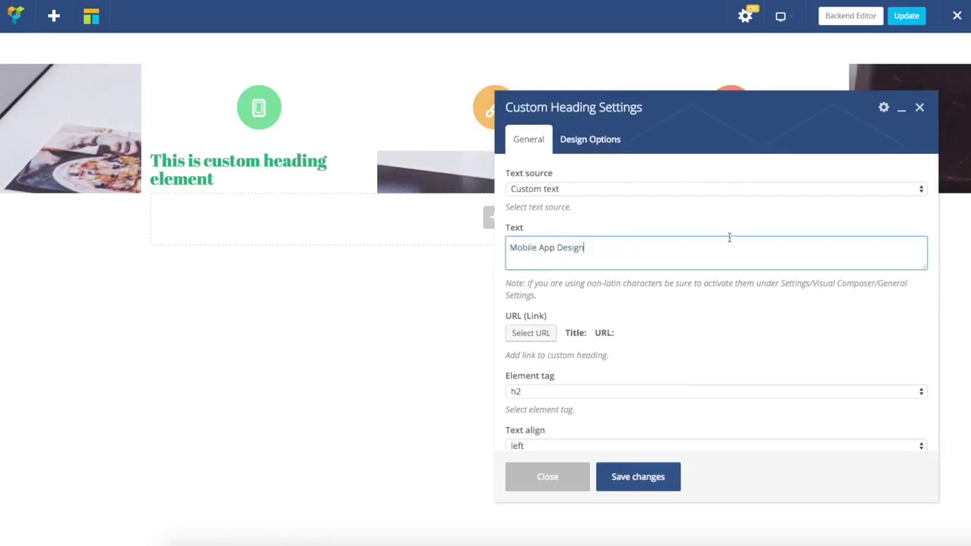
scroll(697, 267, down, 1)
scroll(697, 267, up, 1)
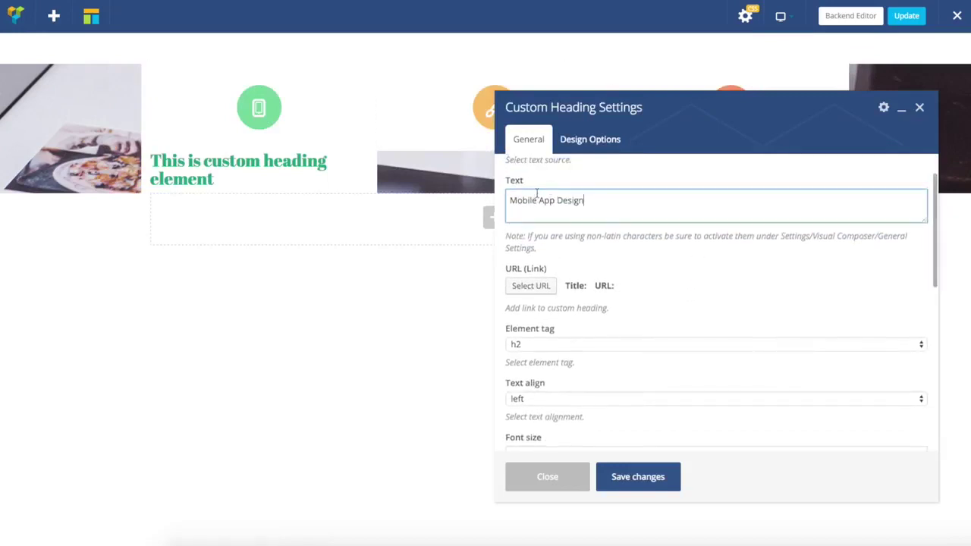
Step: Set the heading to h2, centered, with font size 22
click(524, 347)
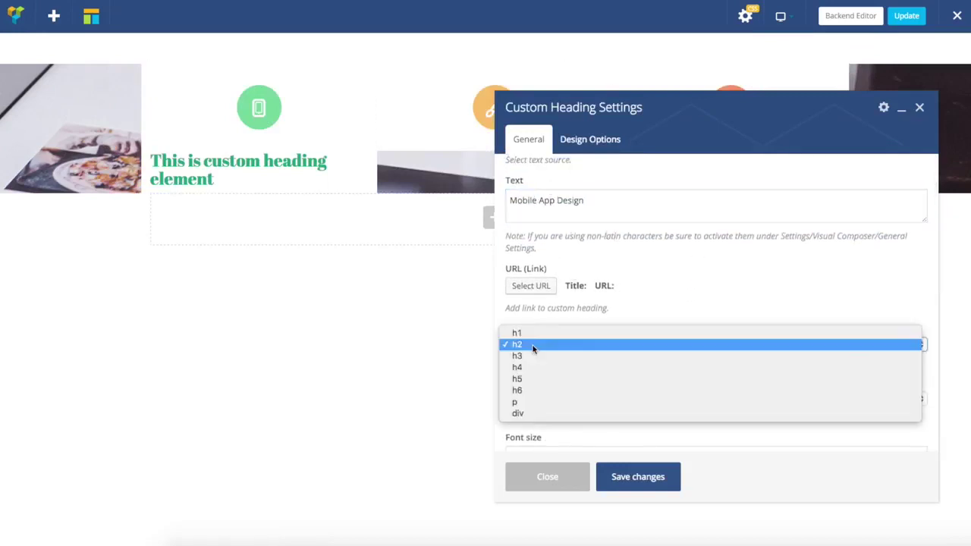
click(551, 343)
scroll(720, 311, down, 1)
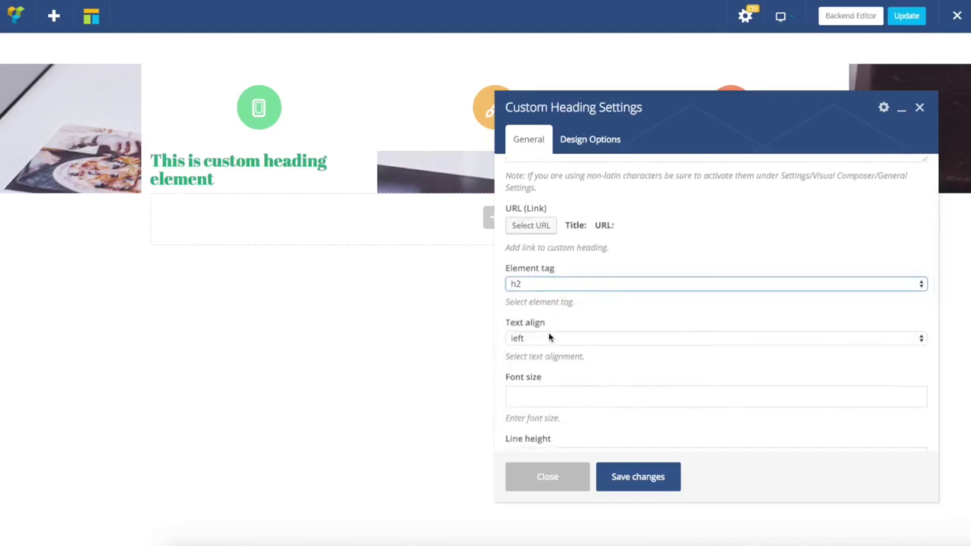
scroll(693, 237, down, 1)
click(529, 283)
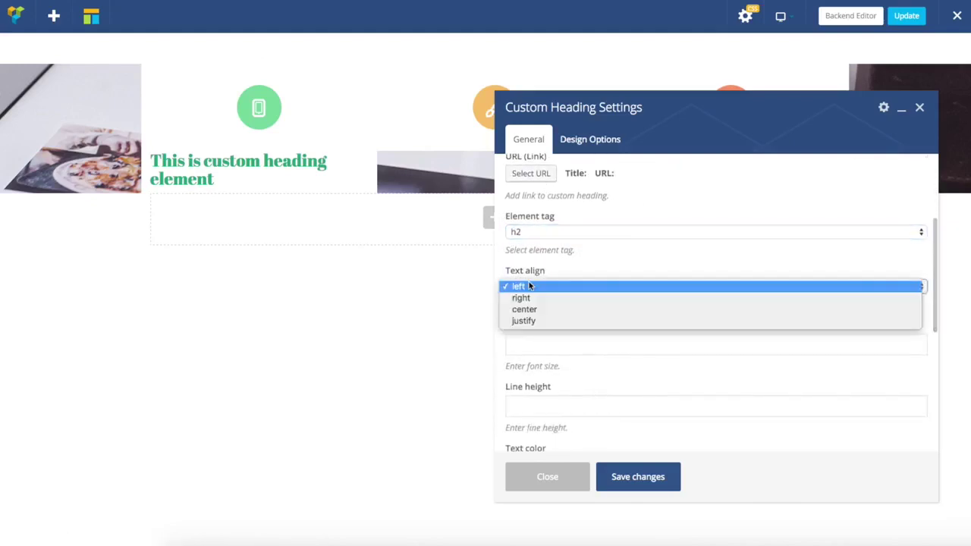
click(529, 285)
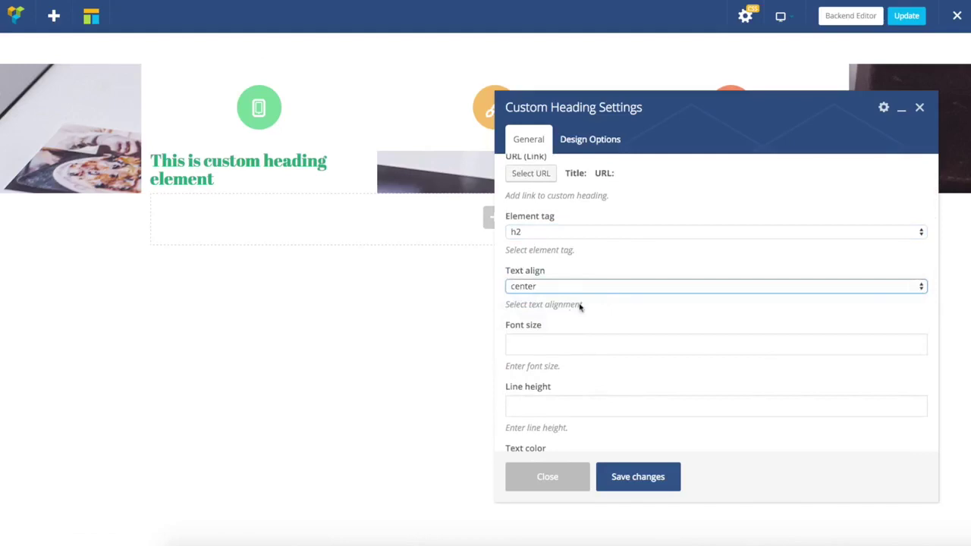
click(544, 347)
scroll(696, 331, down, 1)
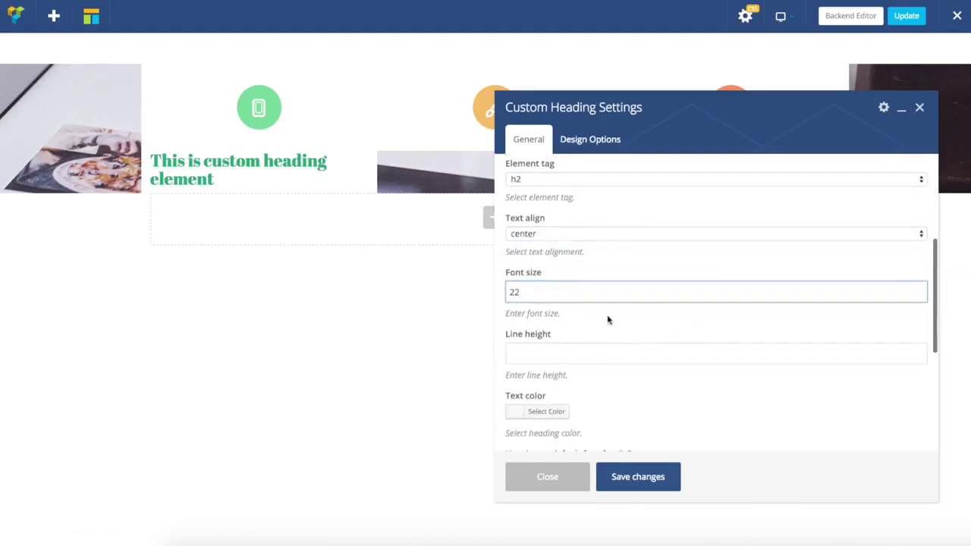
click(547, 351)
scroll(697, 297, down, 1)
scroll(697, 297, down, 1)
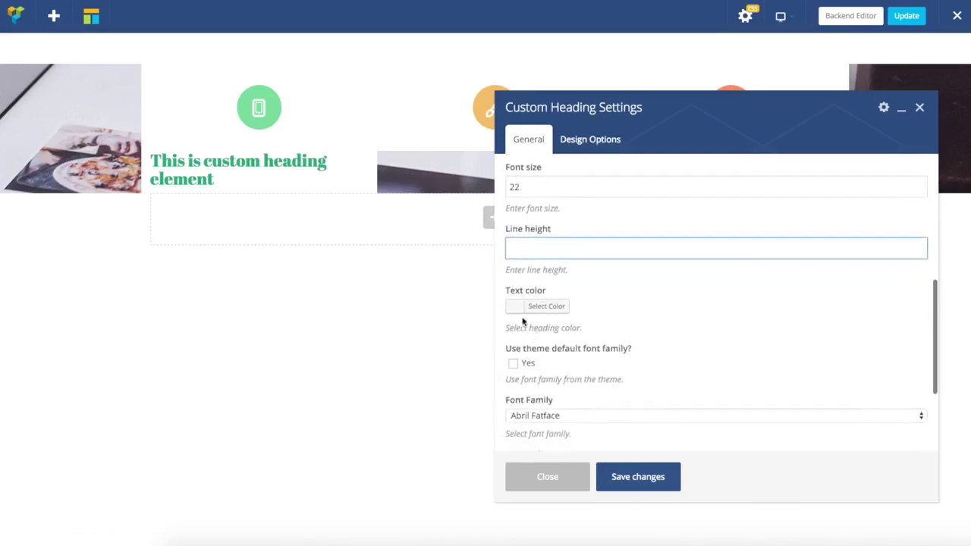
Step: Give the heading colour #444444 and font Yeseva One, then save and close
click(542, 304)
click(527, 409)
drag(527, 409, 510, 406)
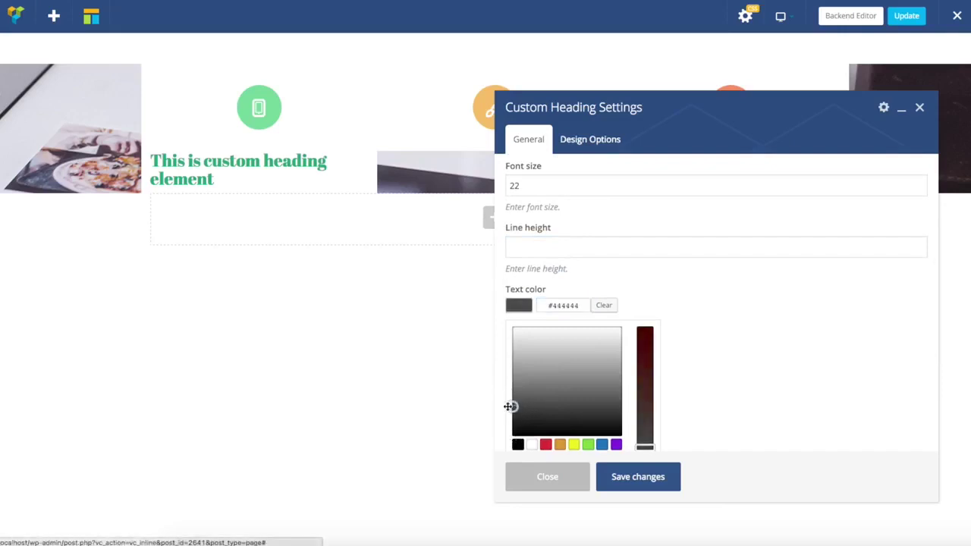
click(708, 322)
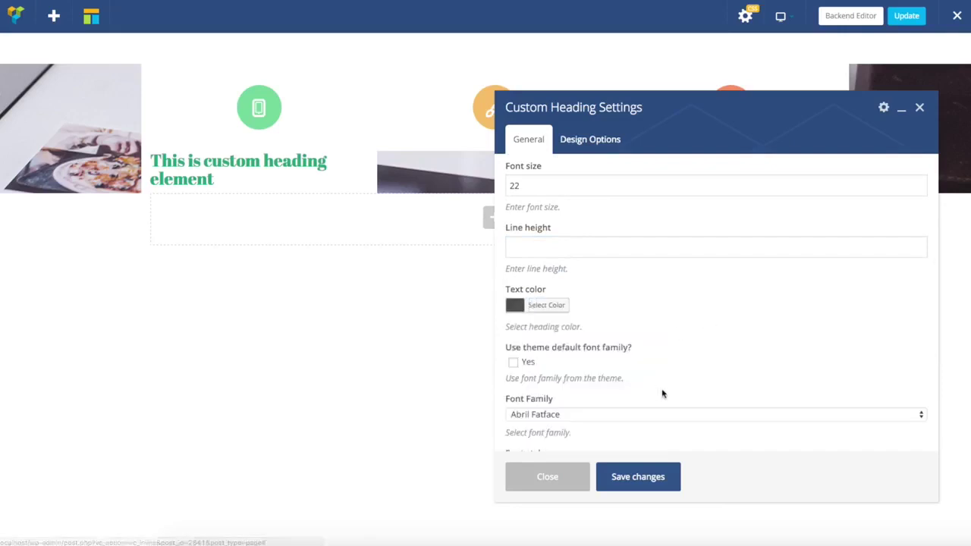
scroll(660, 393, down, 1)
click(567, 313)
scroll(599, 417, down, 3)
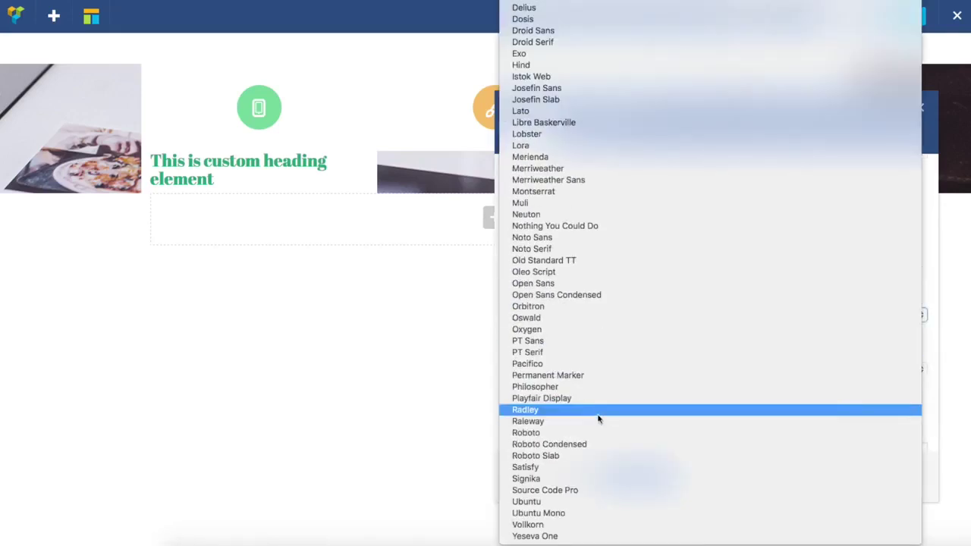
key(Escape)
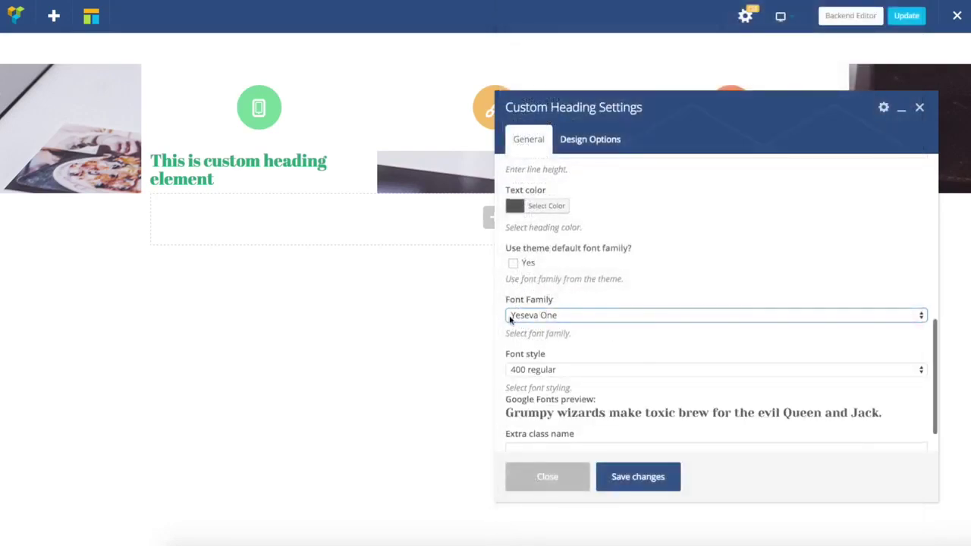
click(620, 477)
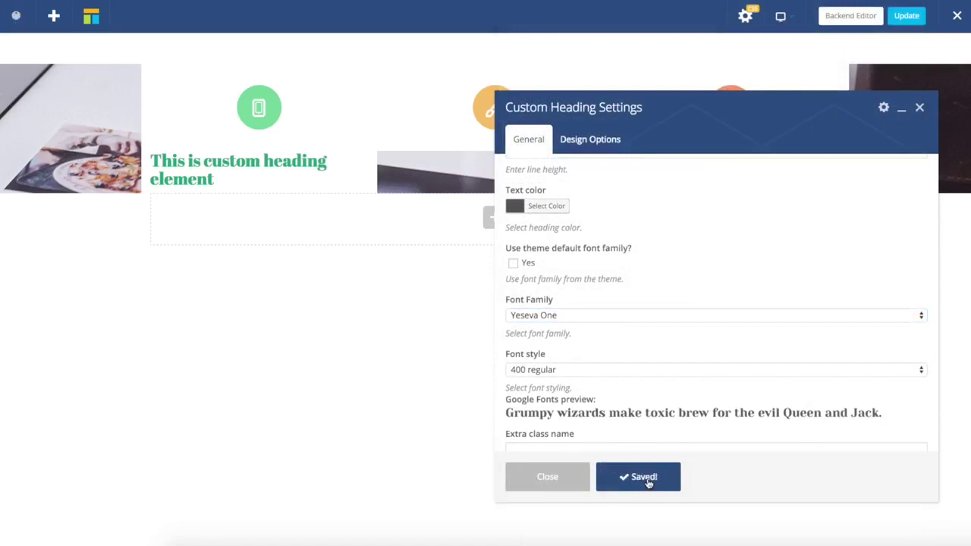
click(547, 484)
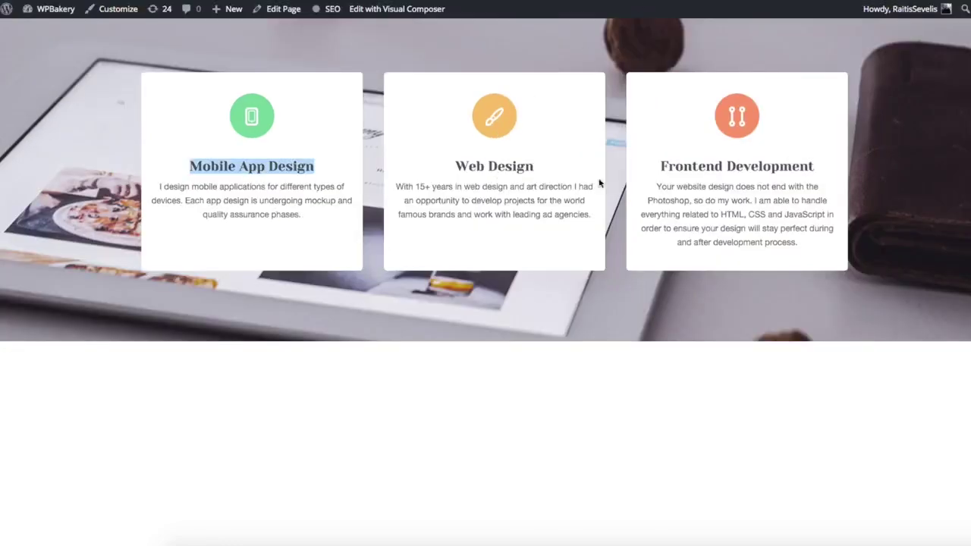
Step: Clone the heading into the middle card and change its text to 'Web Design'
drag(456, 166, 530, 166)
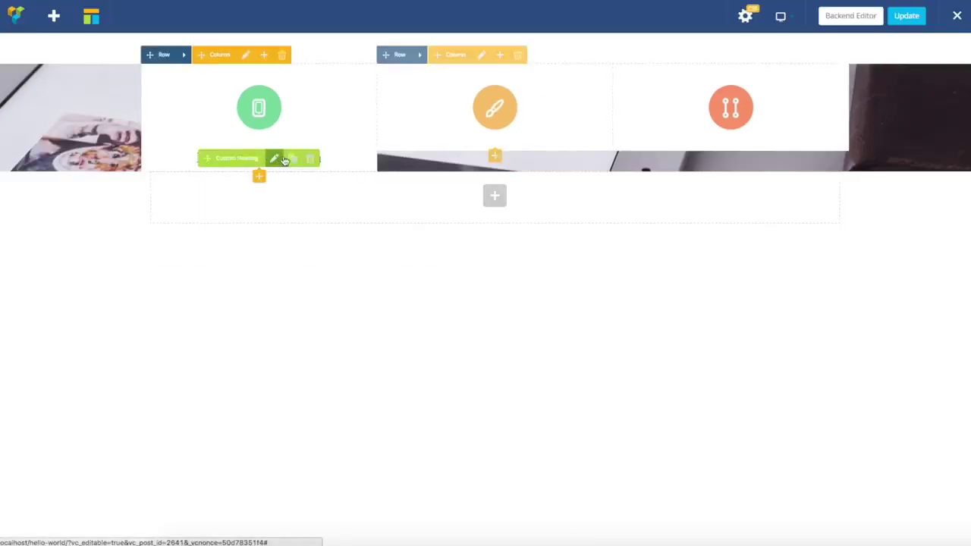
click(294, 158)
mouse_move(220, 184)
mouse_down()
mouse_move(487, 120)
mouse_move(494, 159)
mouse_up()
click(512, 161)
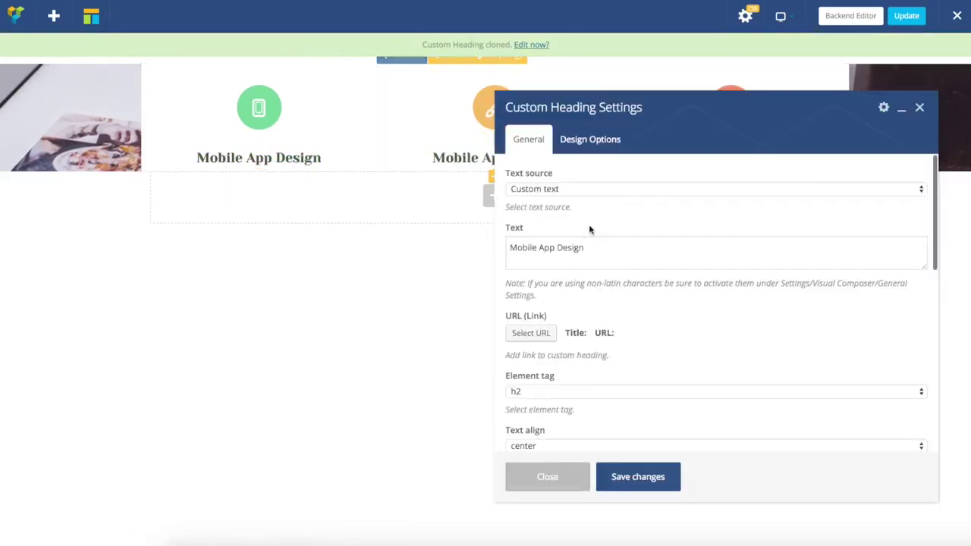
drag(585, 248, 480, 247)
text(Web Design)
click(639, 477)
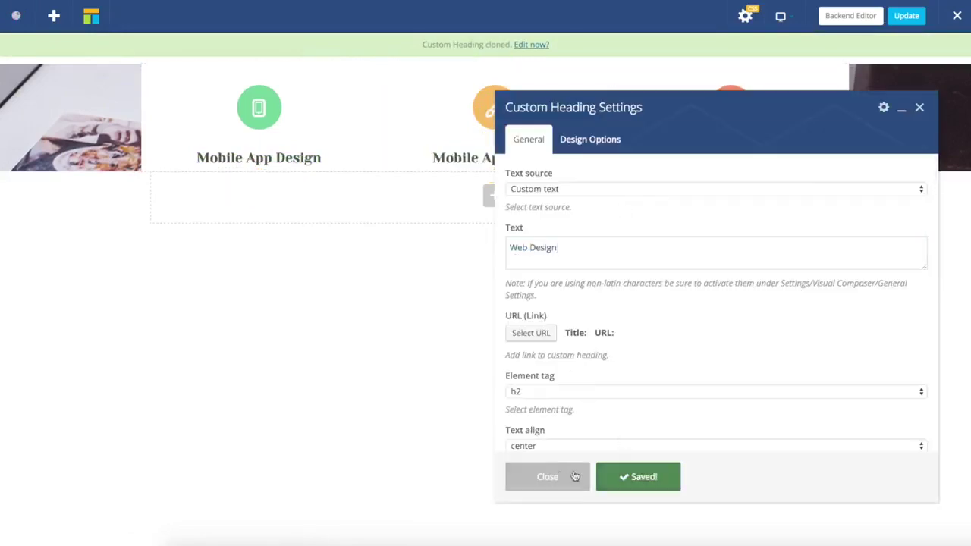
click(552, 476)
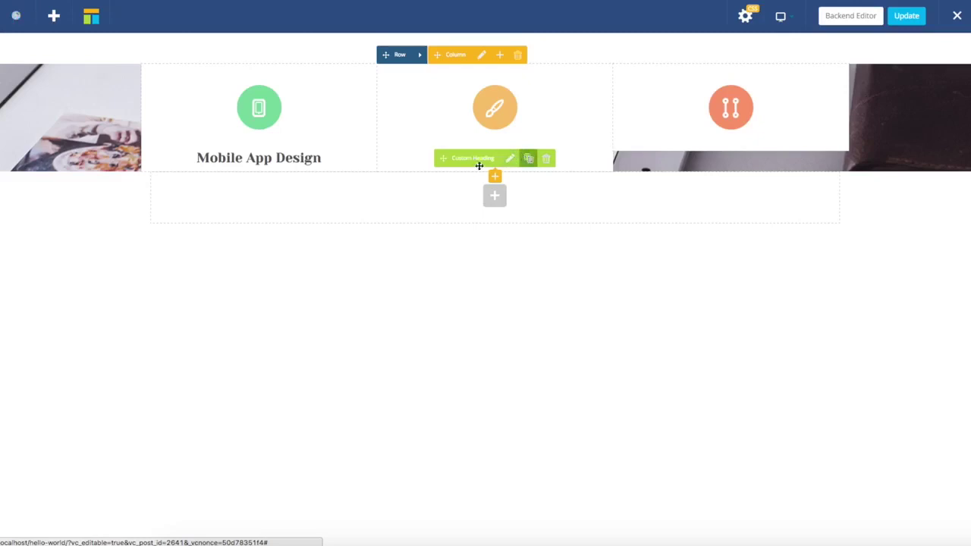
Step: Clone the heading into the third card and retitle it 'Frontend Development'
click(526, 157)
mouse_move(445, 158)
mouse_down()
mouse_move(752, 130)
mouse_move(726, 152)
mouse_up()
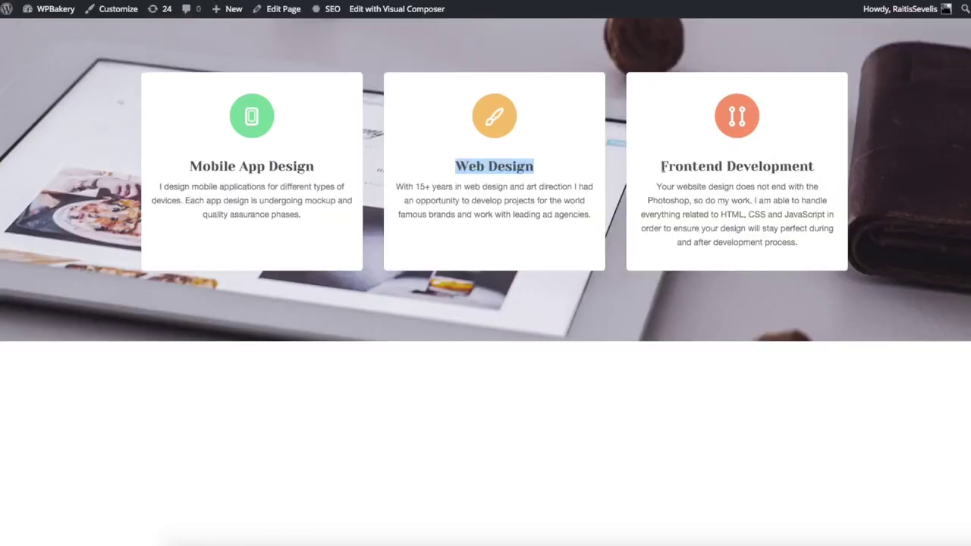
drag(661, 166, 810, 172)
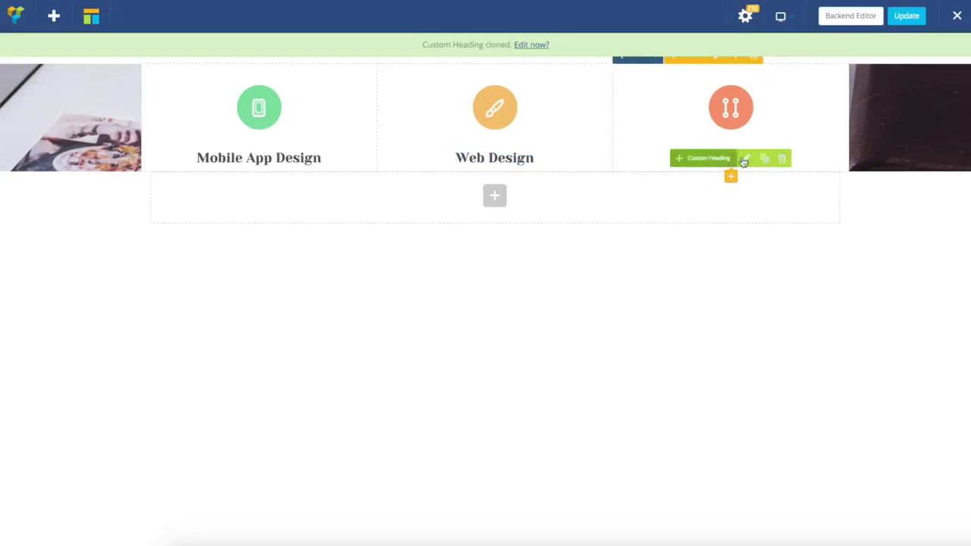
click(744, 157)
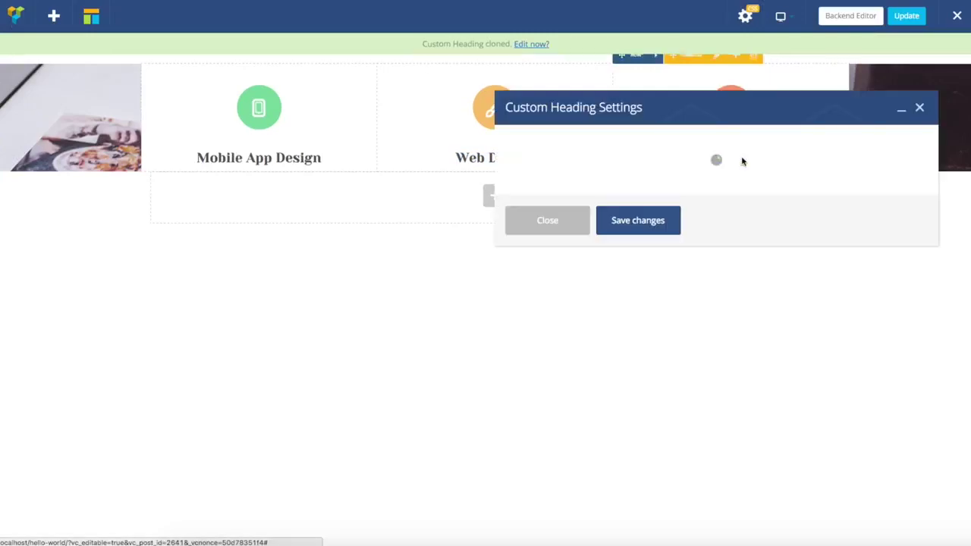
drag(624, 252, 499, 245)
text(Frontend Development)
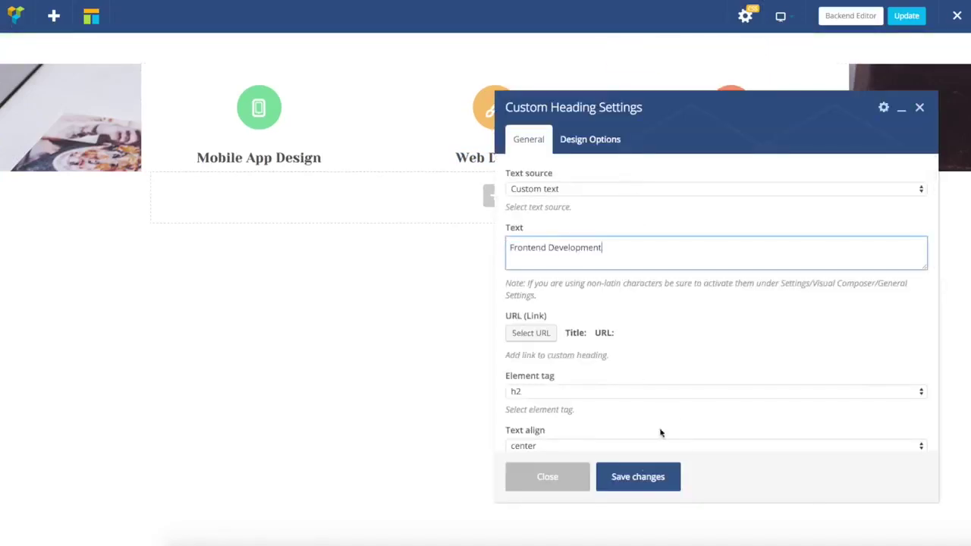
click(633, 476)
click(545, 478)
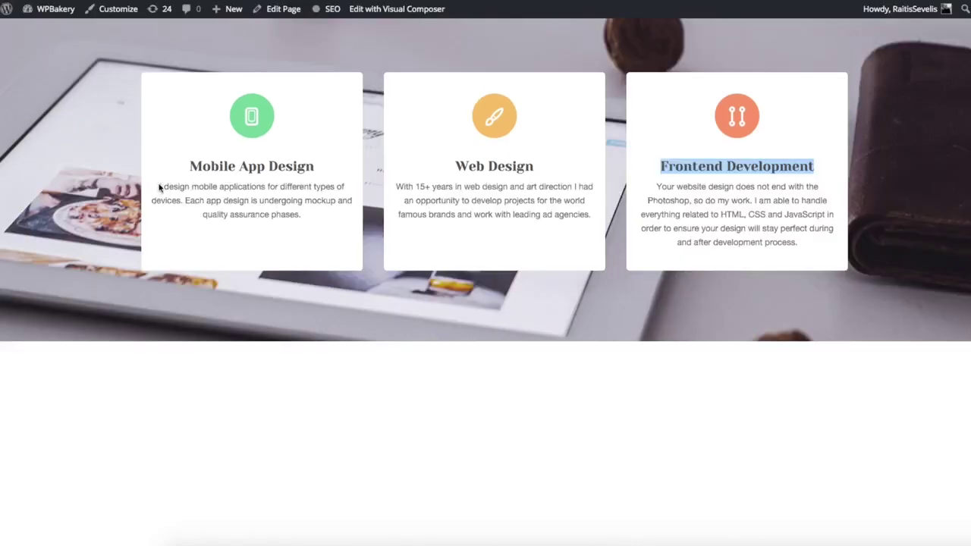
drag(160, 188, 308, 223)
key(ctrl+c)
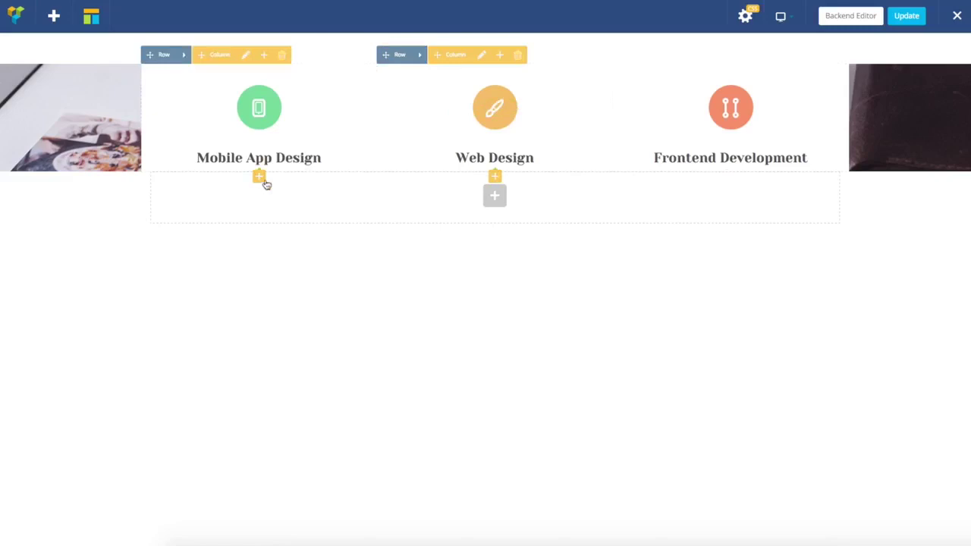
Step: Add a centred Text Block under Mobile App Design, replacing the placeholder with the pasted description
click(259, 177)
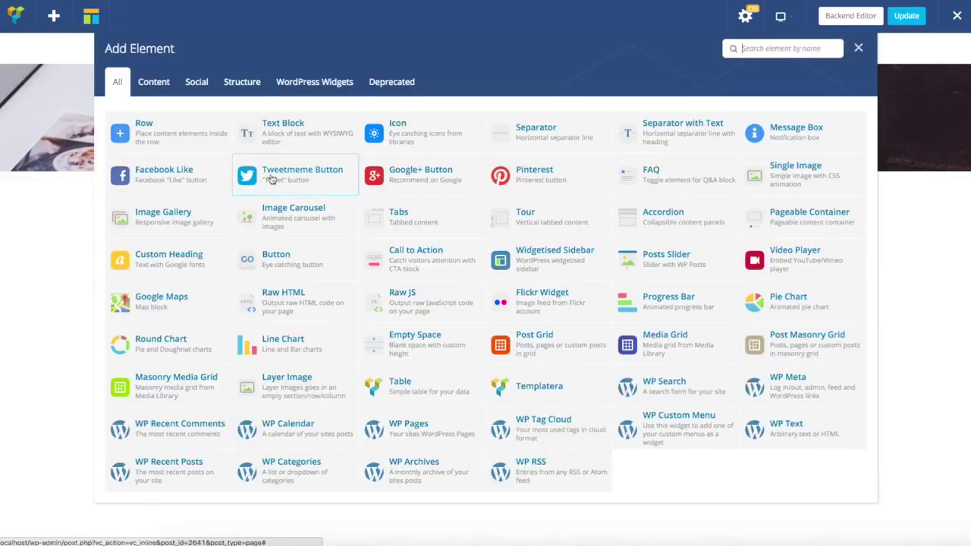
click(314, 134)
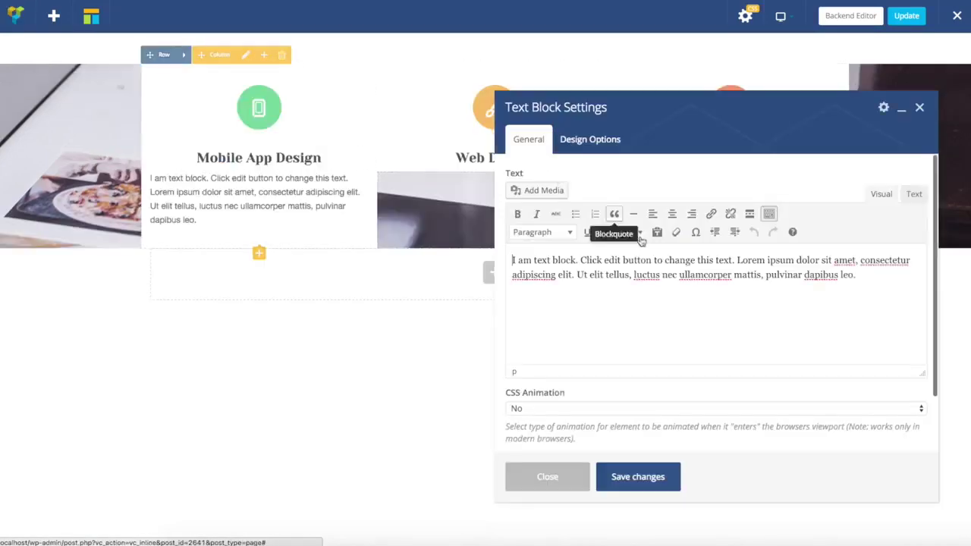
triple_click(649, 260)
key(ctrl+v)
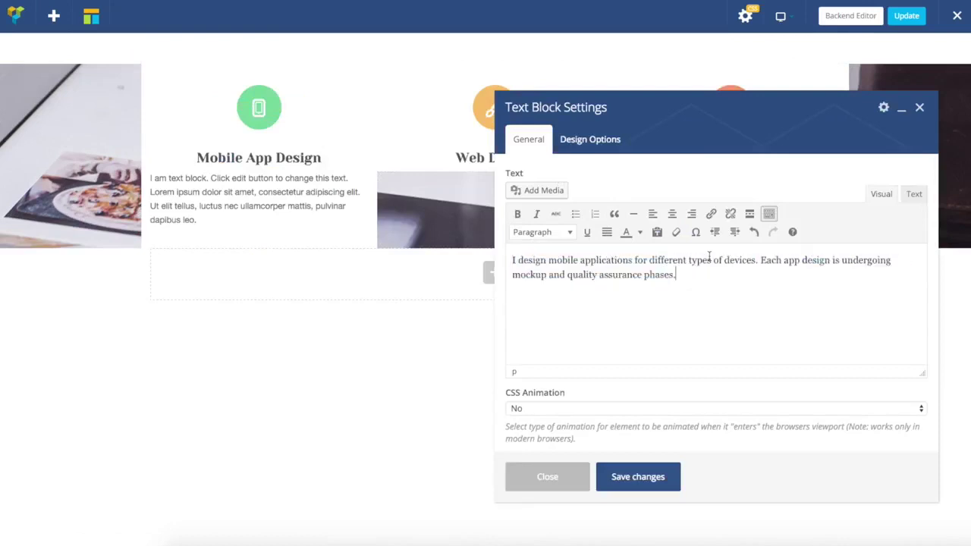
drag(678, 275, 493, 258)
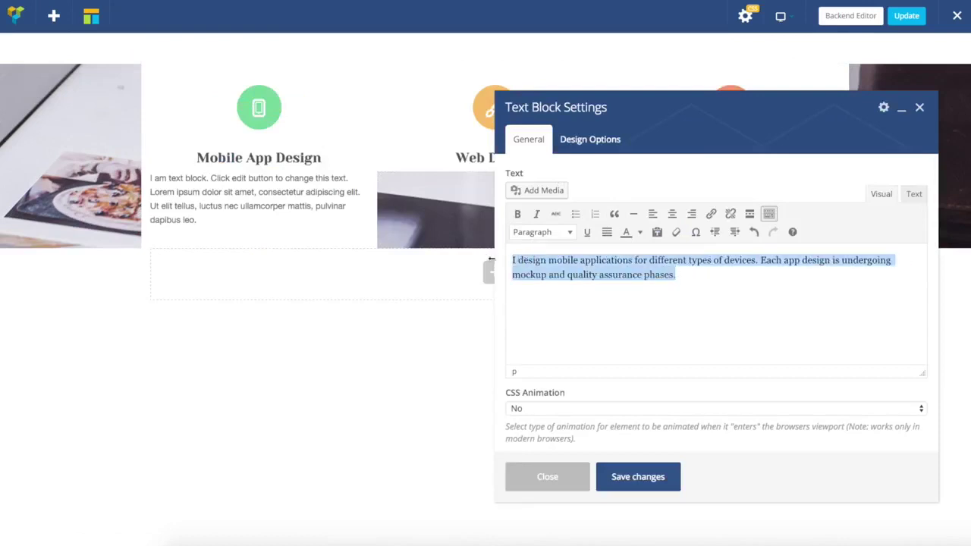
click(674, 214)
click(637, 478)
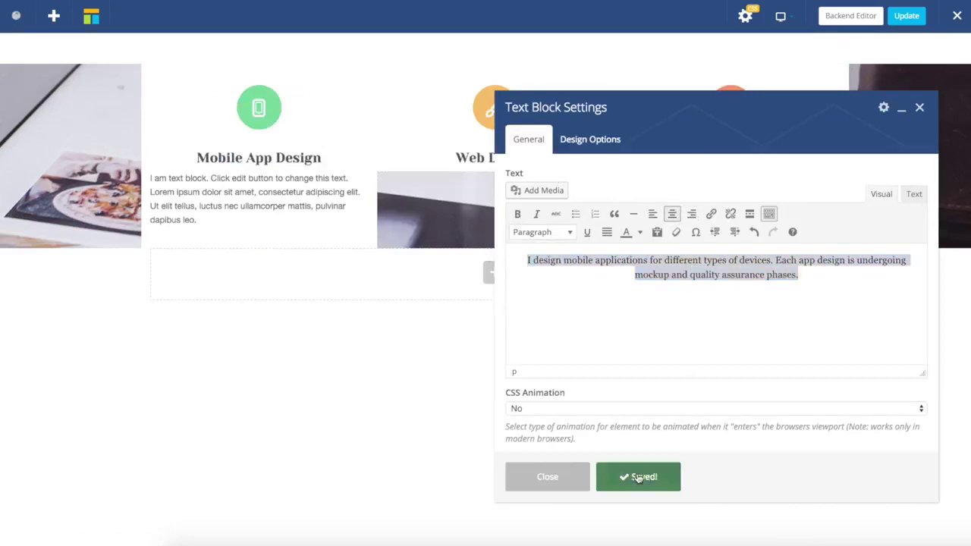
click(557, 478)
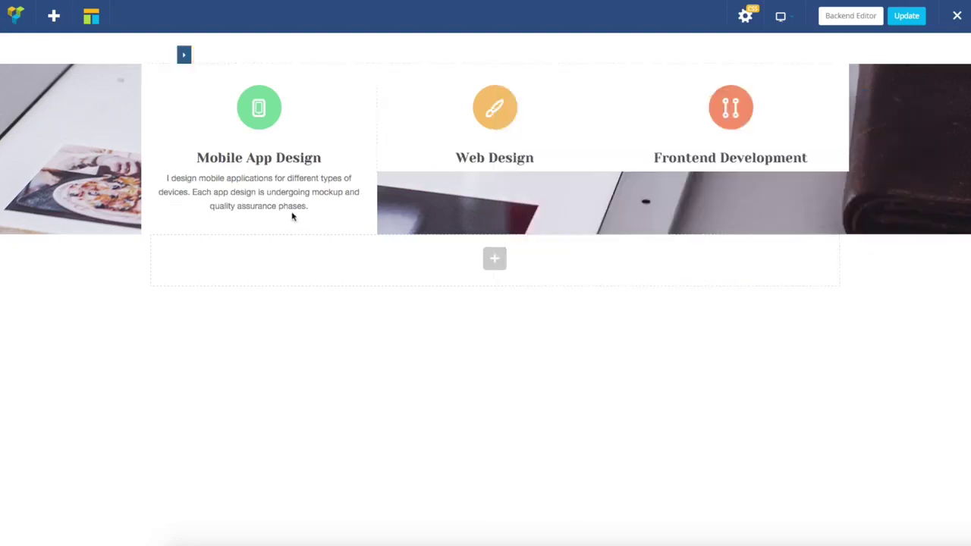
Step: Clone the description block into the Web Design column and paste the Web Design description
click(284, 192)
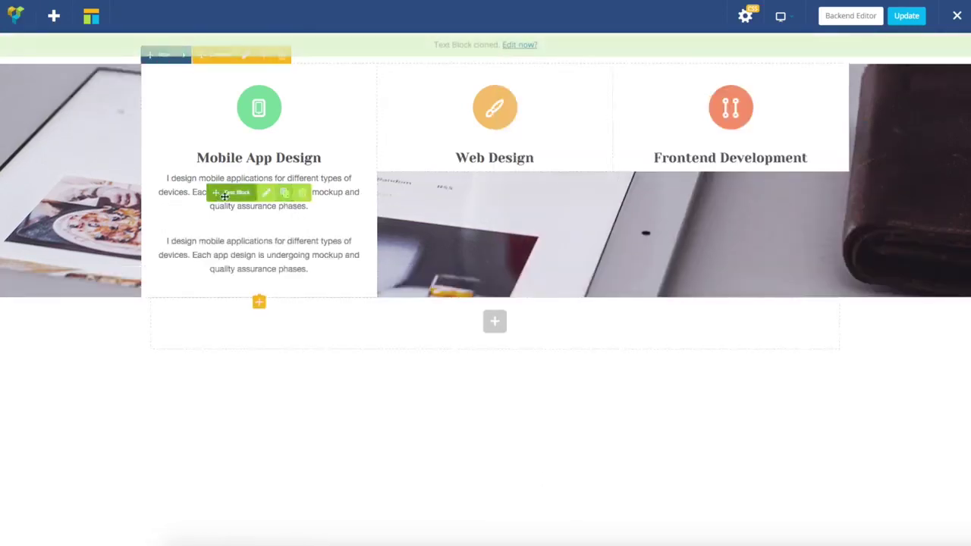
mouse_move(227, 192)
mouse_down()
mouse_move(472, 174)
mouse_move(473, 187)
mouse_move(720, 143)
mouse_move(686, 185)
mouse_up()
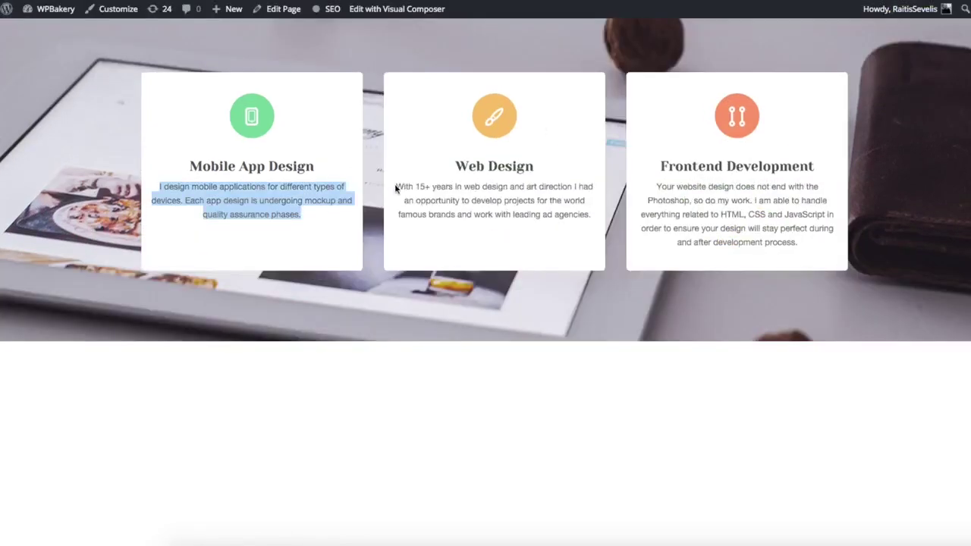
drag(396, 189, 560, 213)
key(ctrl+c)
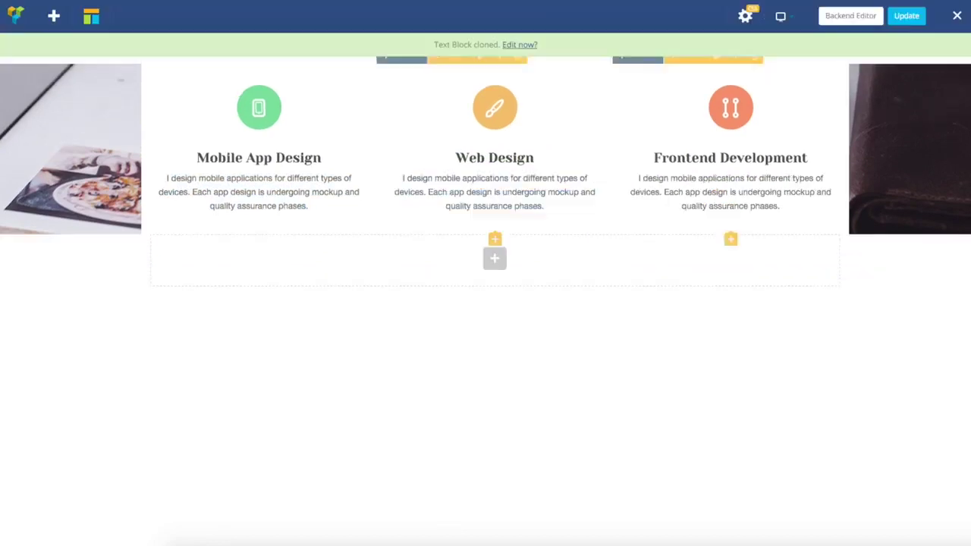
click(505, 191)
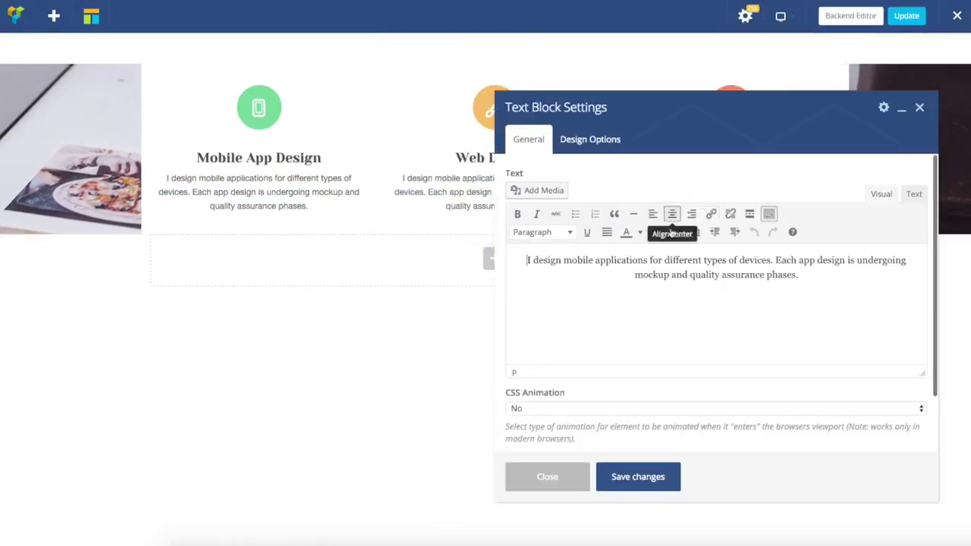
triple_click(547, 260)
key(ctrl+v)
click(641, 486)
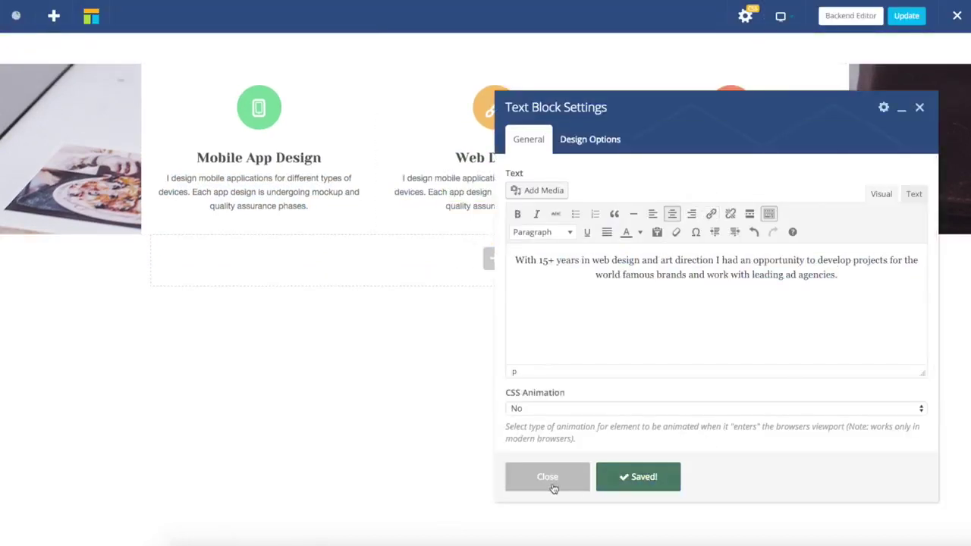
click(543, 488)
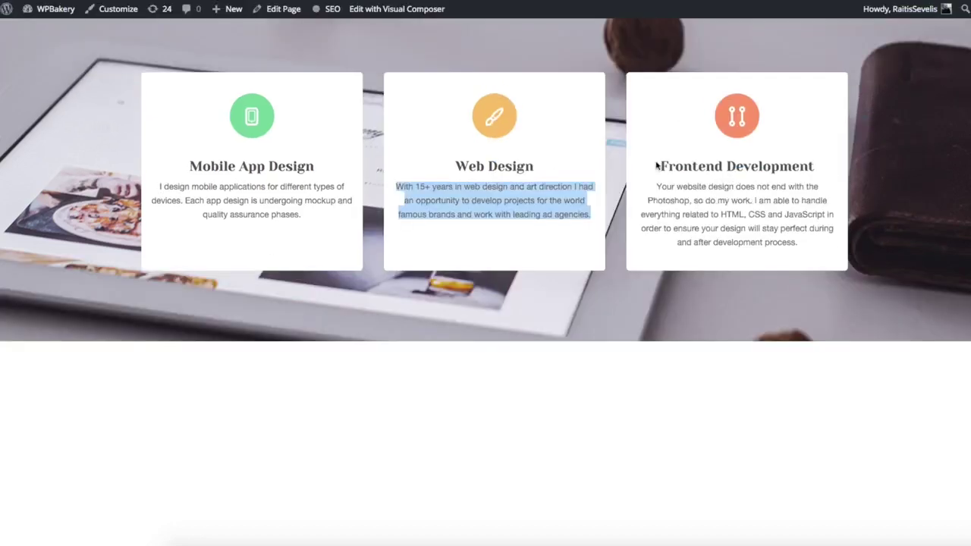
Step: Replace the Frontend Development card's copied text with its own pasted description
drag(658, 186, 810, 240)
key(ctrl+c)
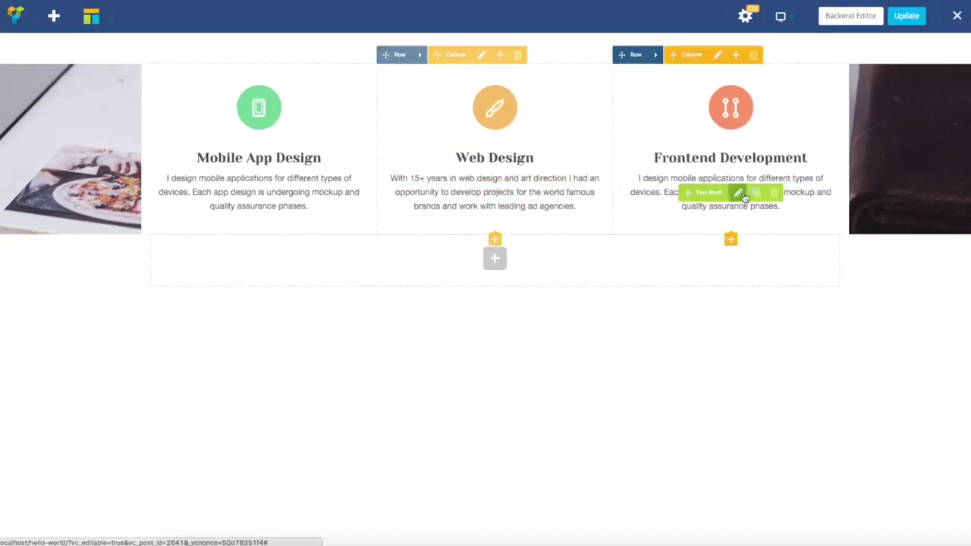
click(737, 192)
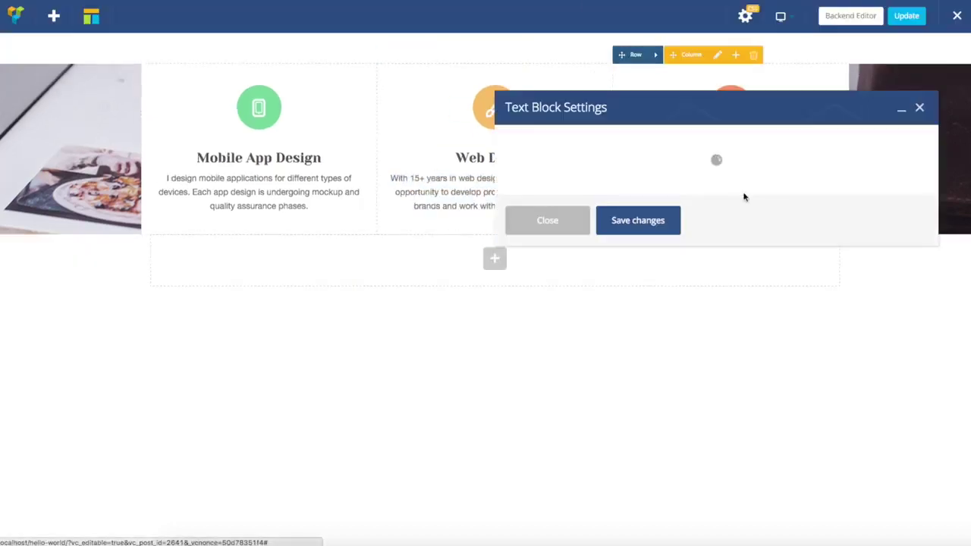
key(ctrl+a)
key(ctrl+v)
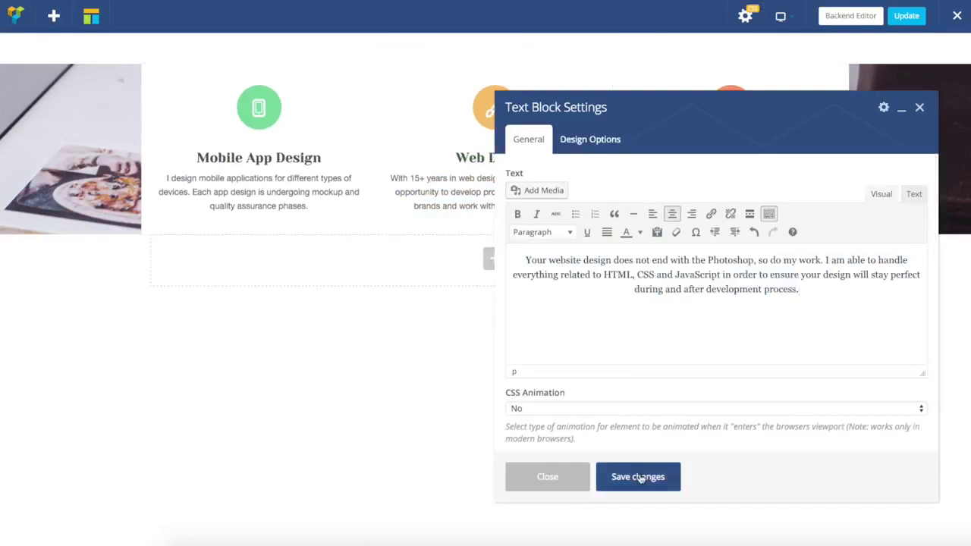
click(640, 478)
click(548, 476)
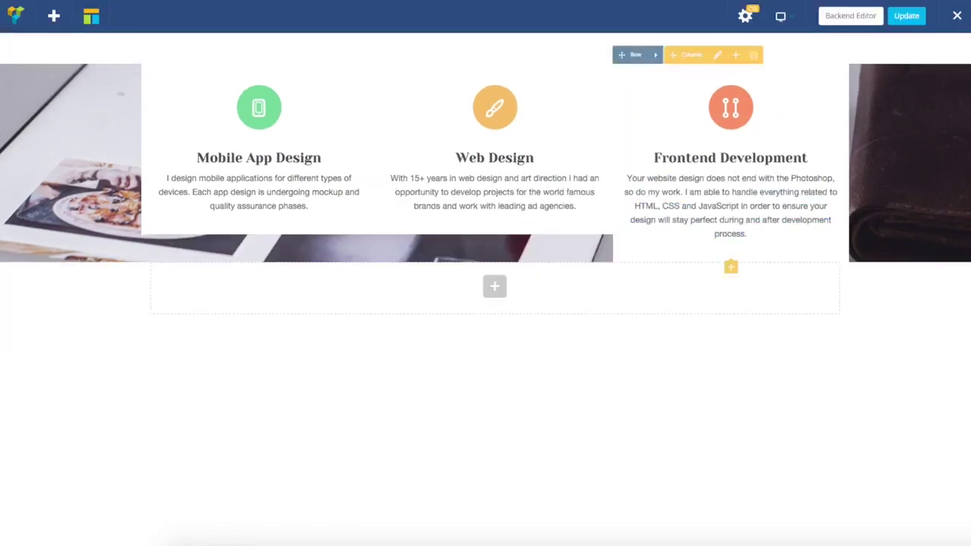
mouse_move(181, 57)
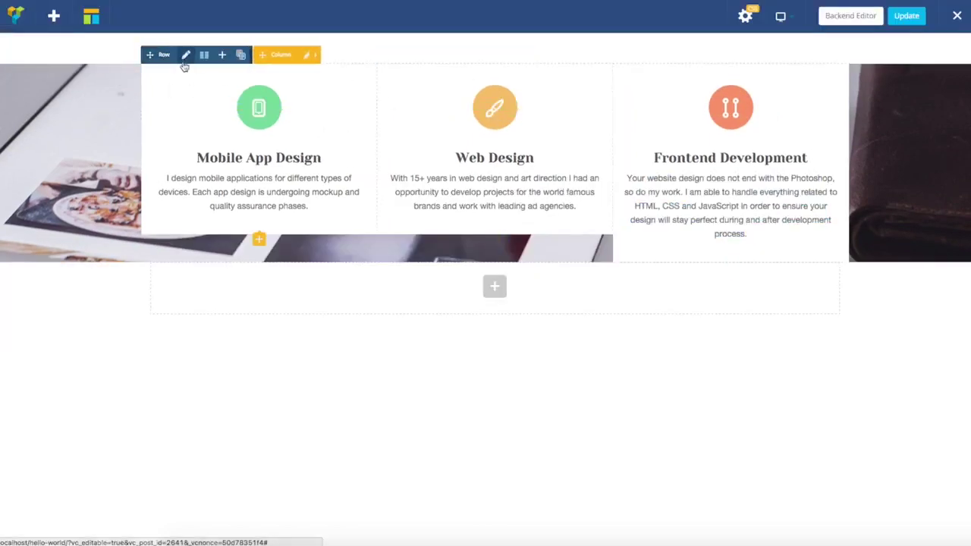
click(186, 58)
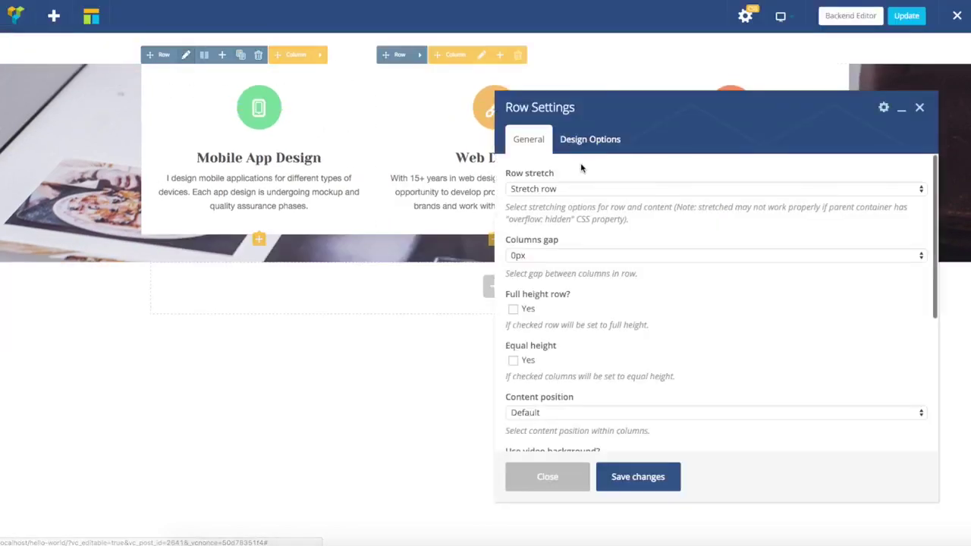
click(586, 149)
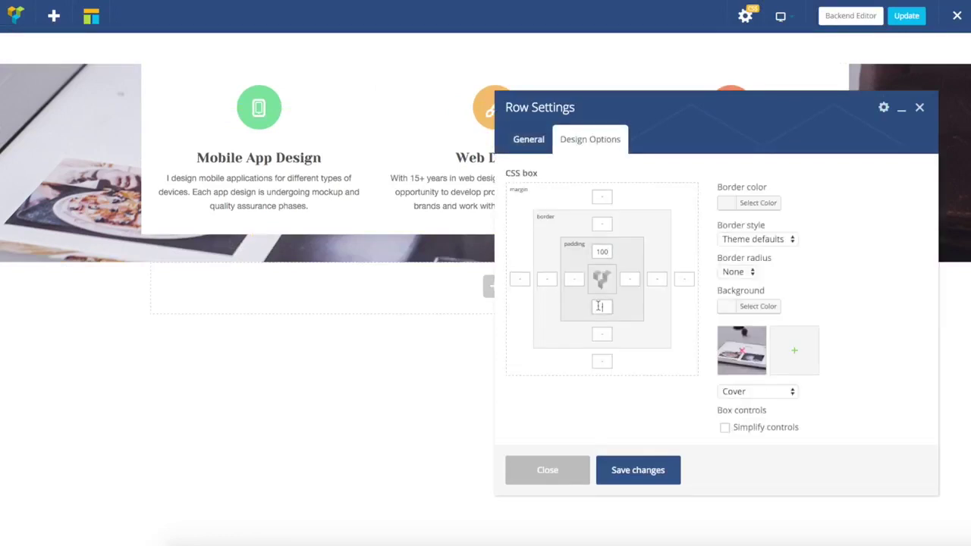
click(626, 470)
click(570, 470)
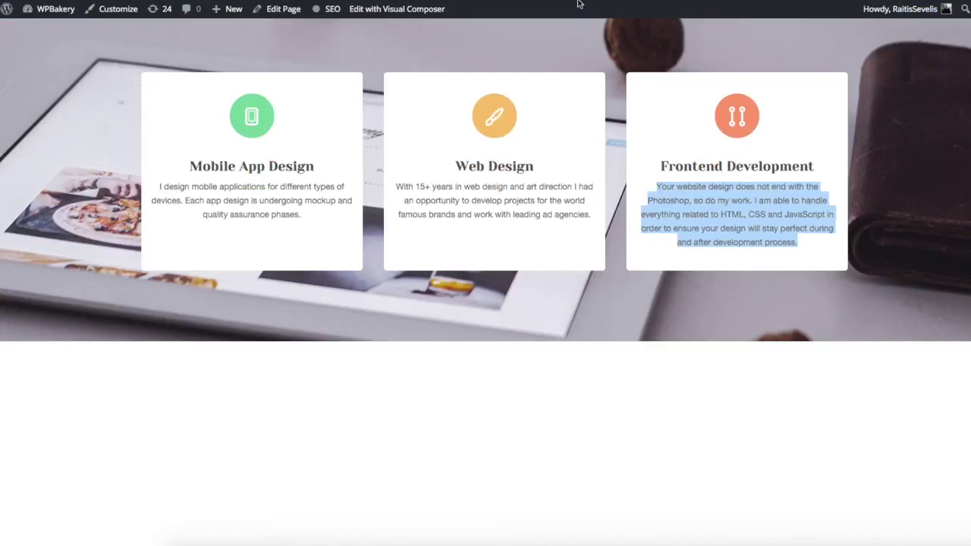
click(815, 155)
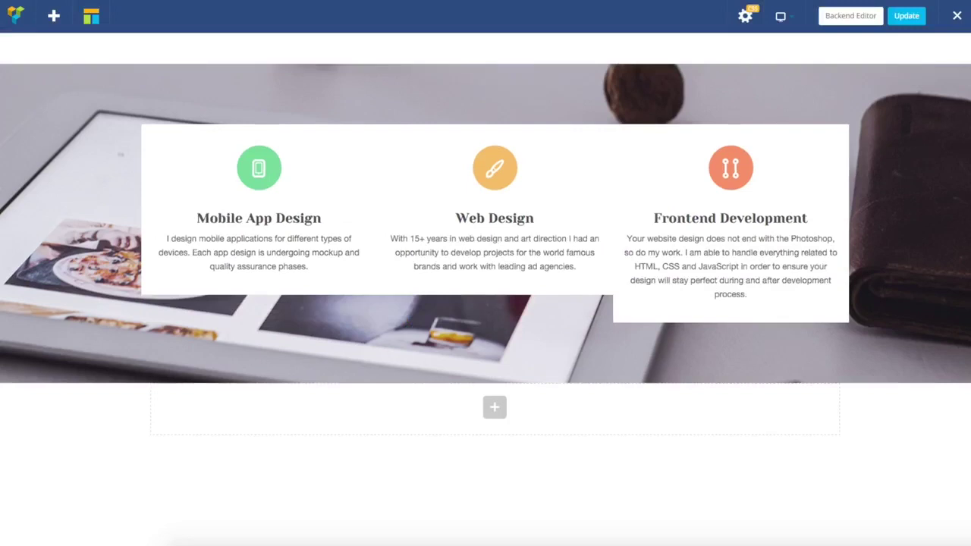
Step: Set the row's columns gap to 35px and save
mouse_move(278, 202)
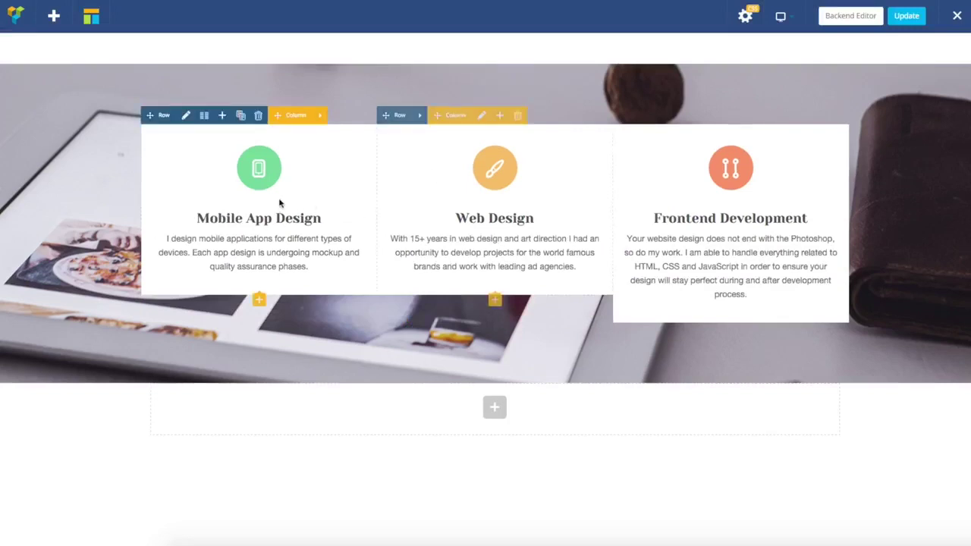
click(186, 117)
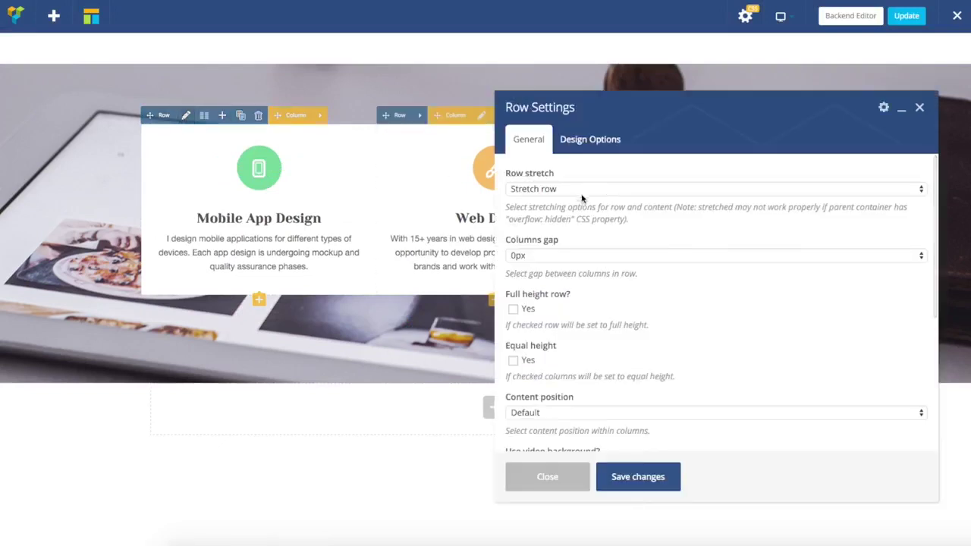
click(531, 246)
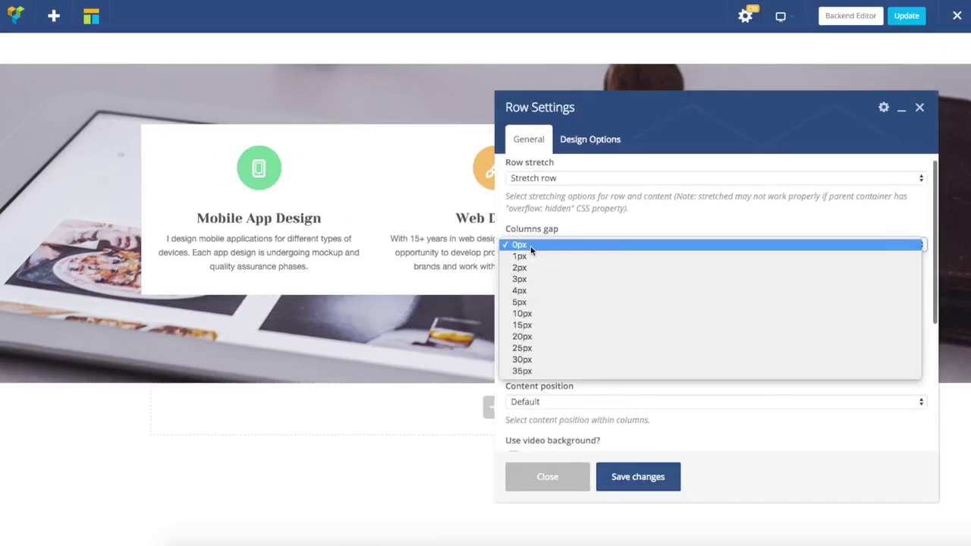
click(546, 372)
click(640, 478)
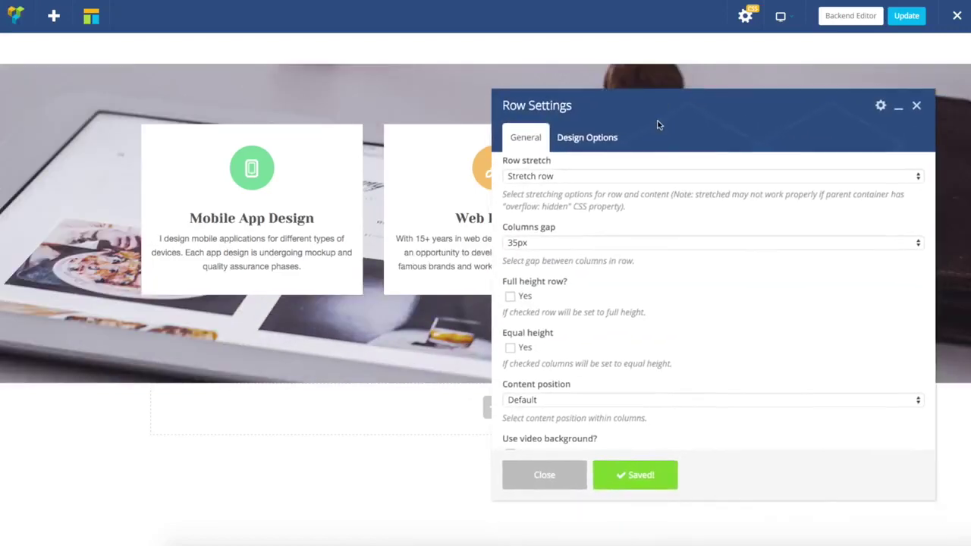
Step: Enable Equal height for the row's columns and save
drag(640, 137, 908, 96)
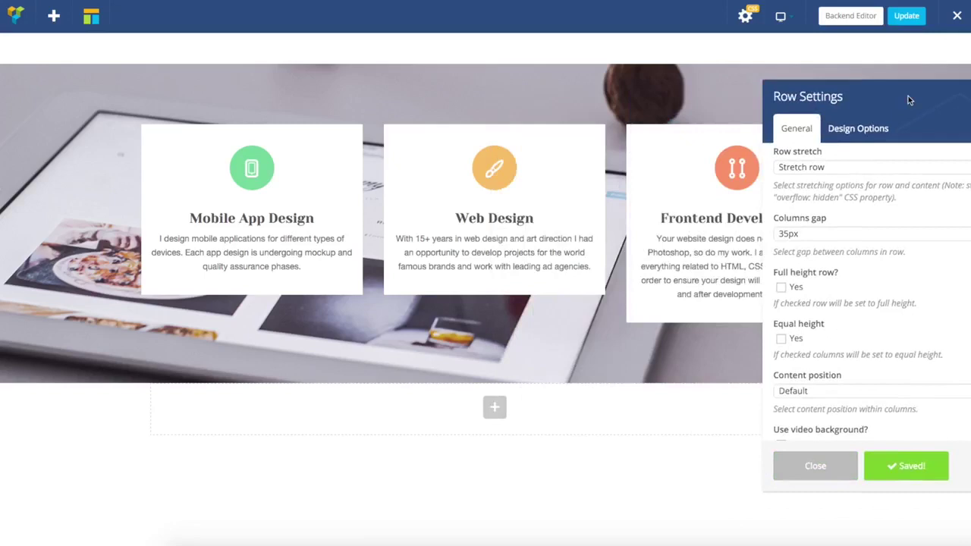
click(782, 339)
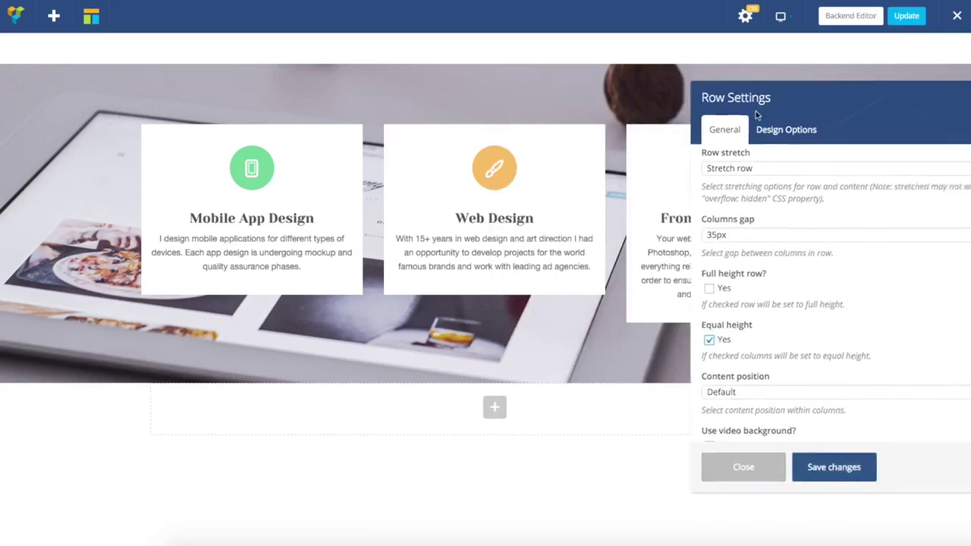
drag(838, 106, 256, 120)
click(285, 475)
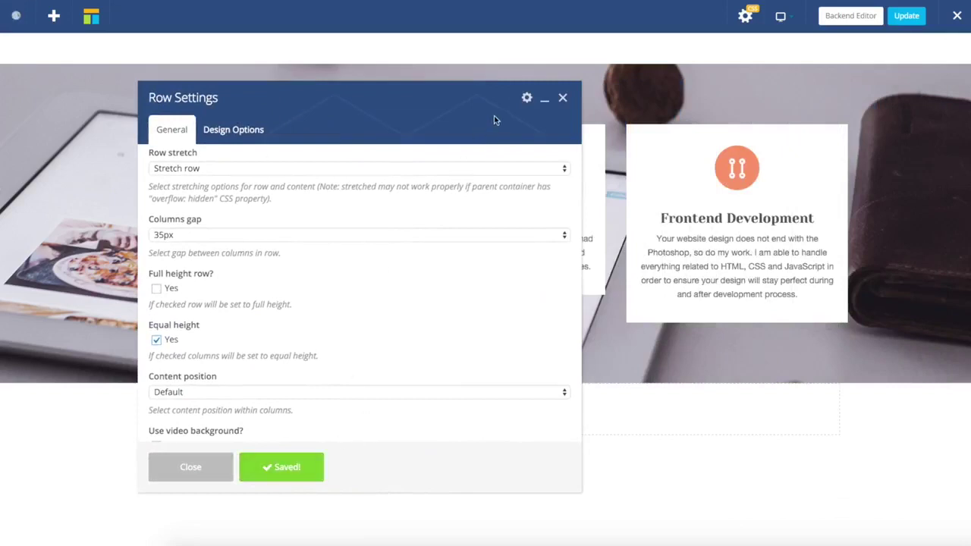
drag(494, 115, 766, 137)
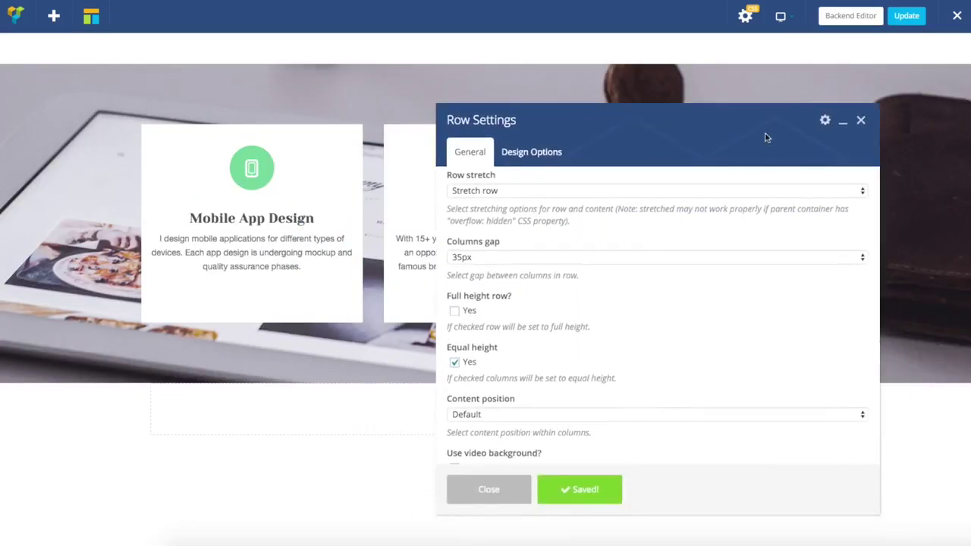
click(473, 490)
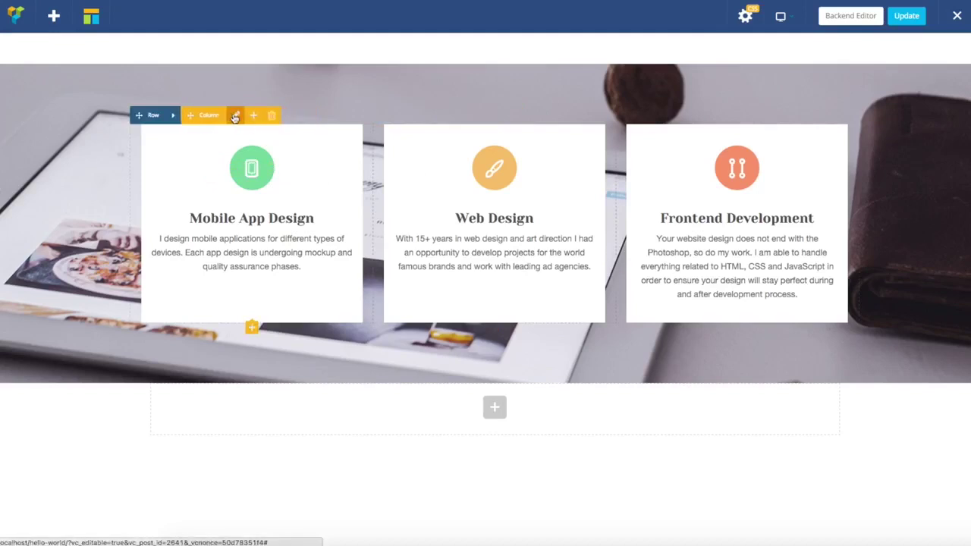
Step: Give the first card column a 5px border radius in Design Options
click(236, 116)
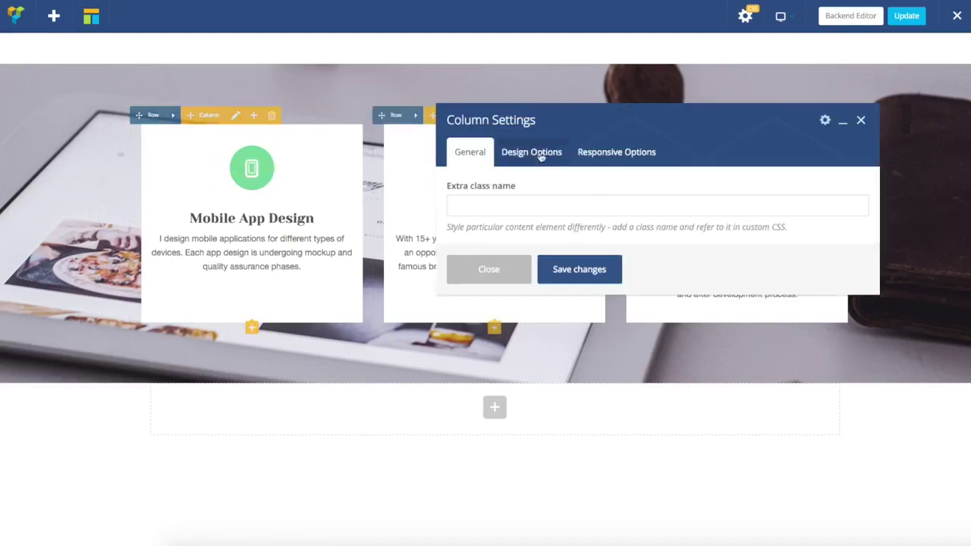
click(540, 154)
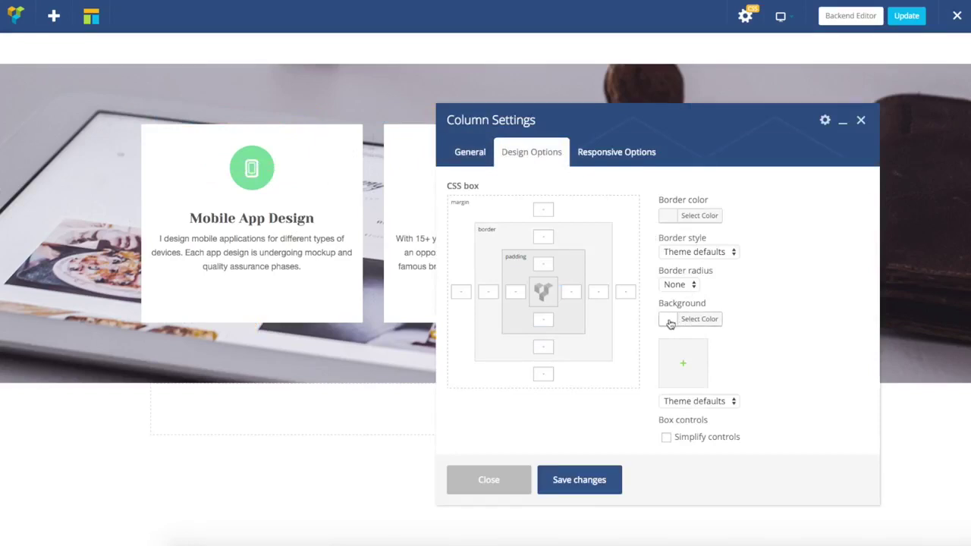
click(670, 323)
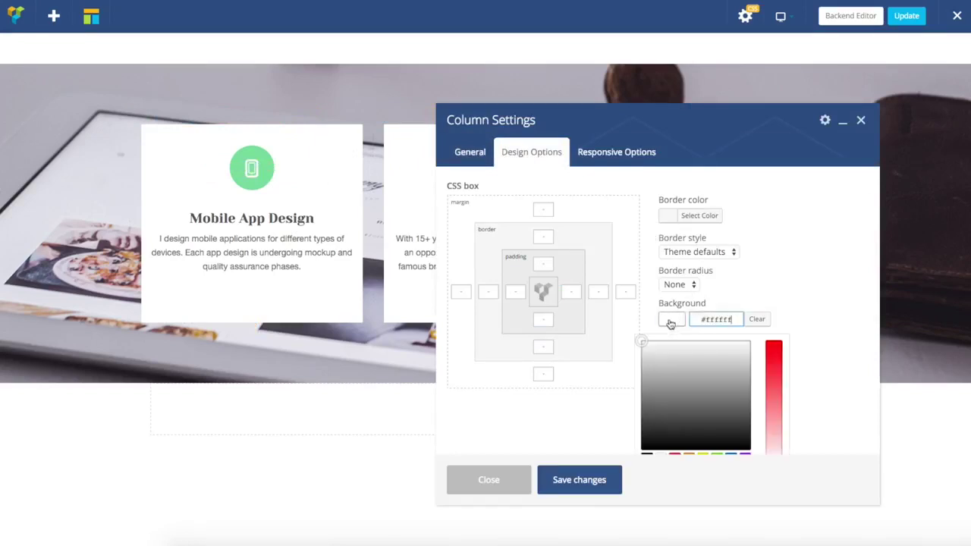
click(774, 265)
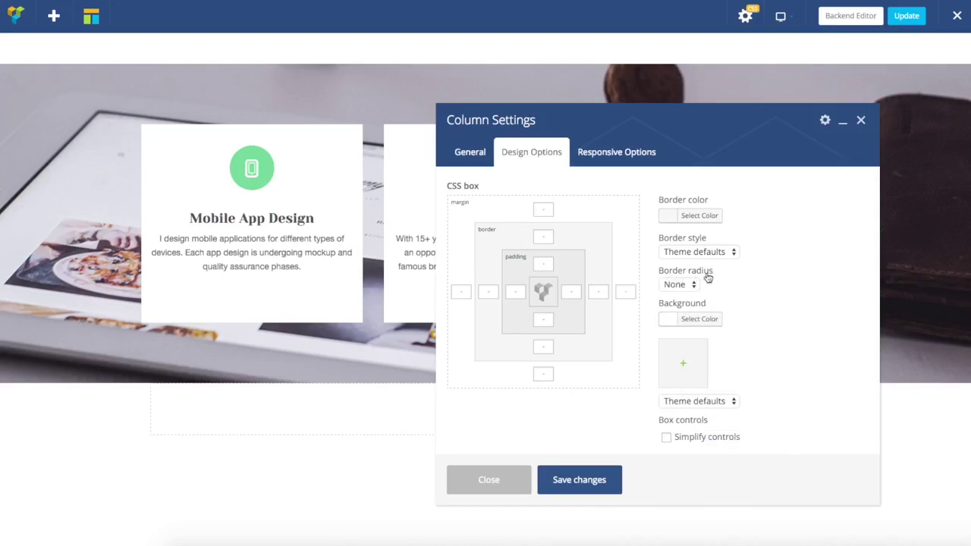
click(692, 287)
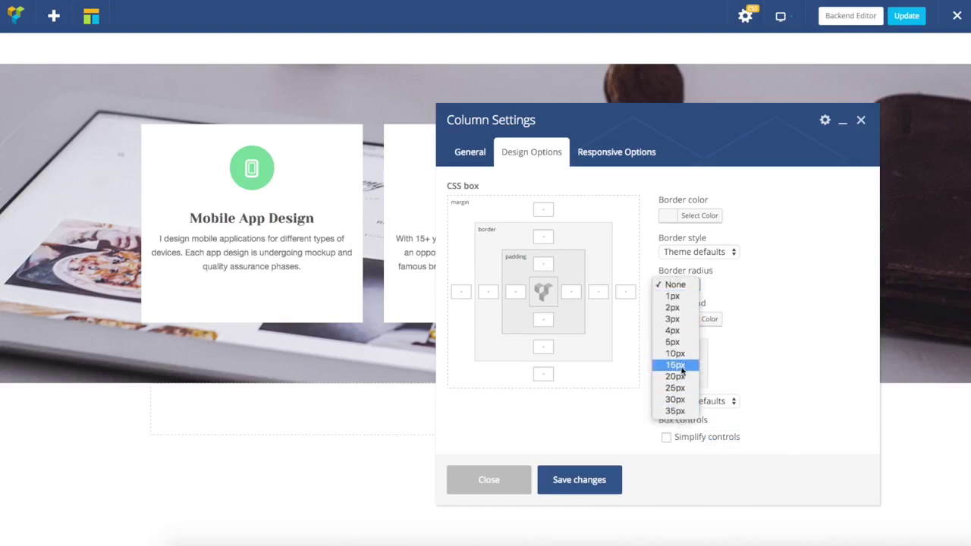
click(675, 345)
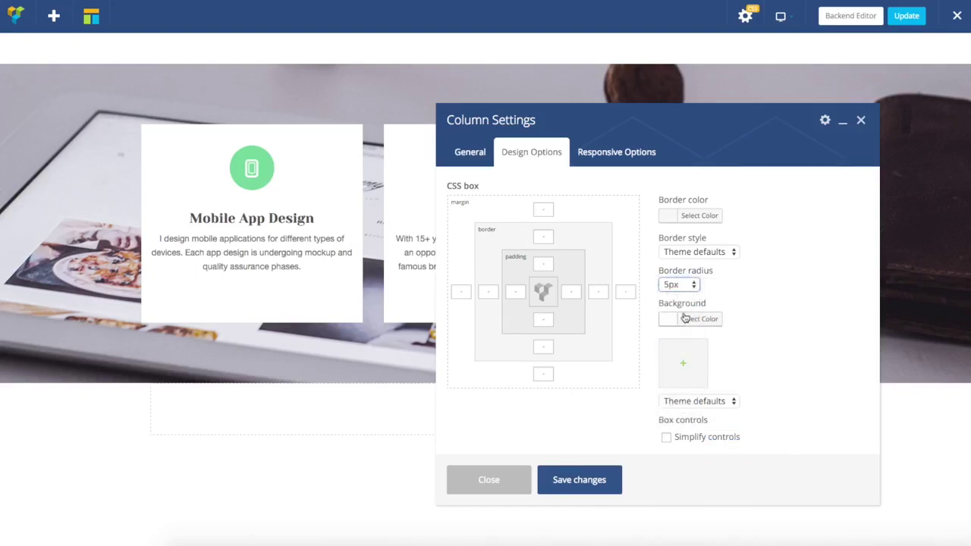
click(573, 480)
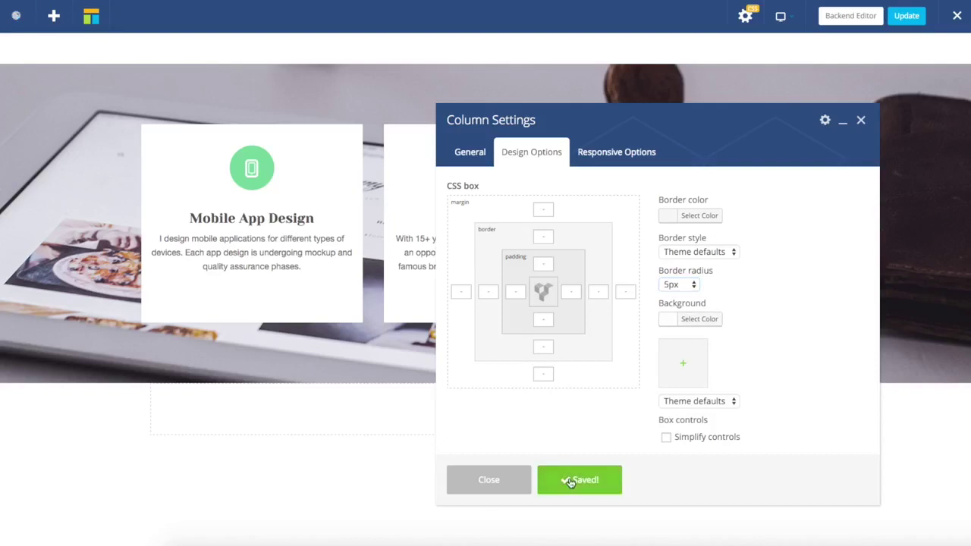
click(493, 489)
Step: Set the second card column's border radius to 5px
click(478, 116)
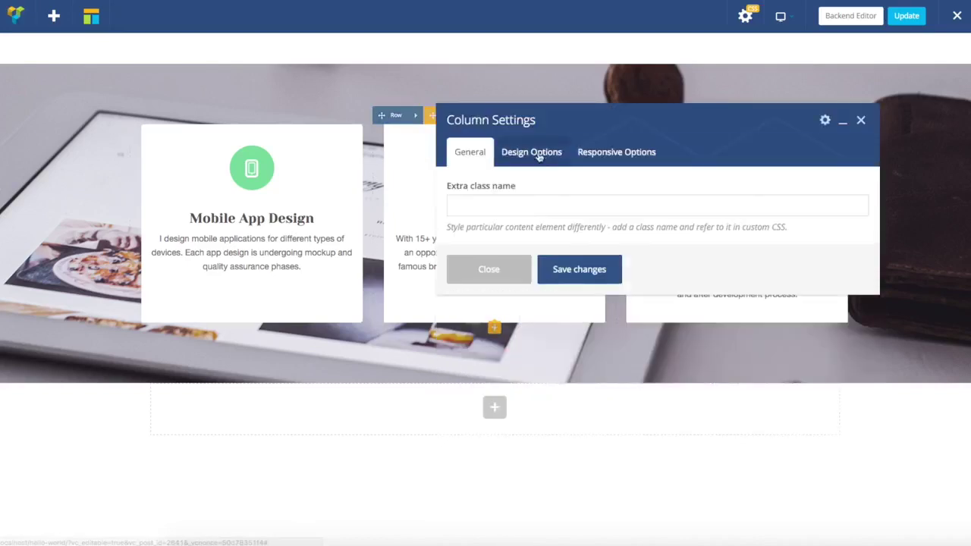
click(532, 153)
click(679, 285)
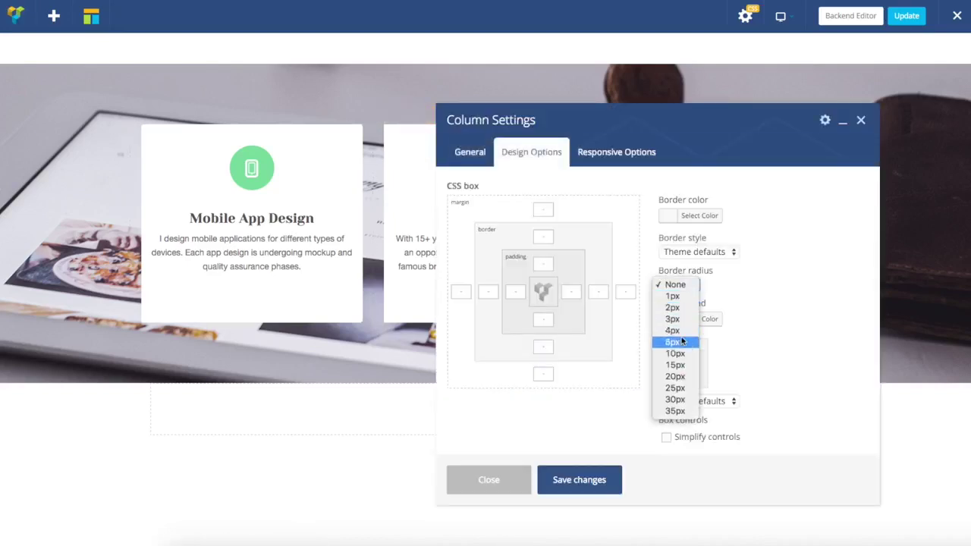
click(674, 341)
click(579, 479)
click(491, 484)
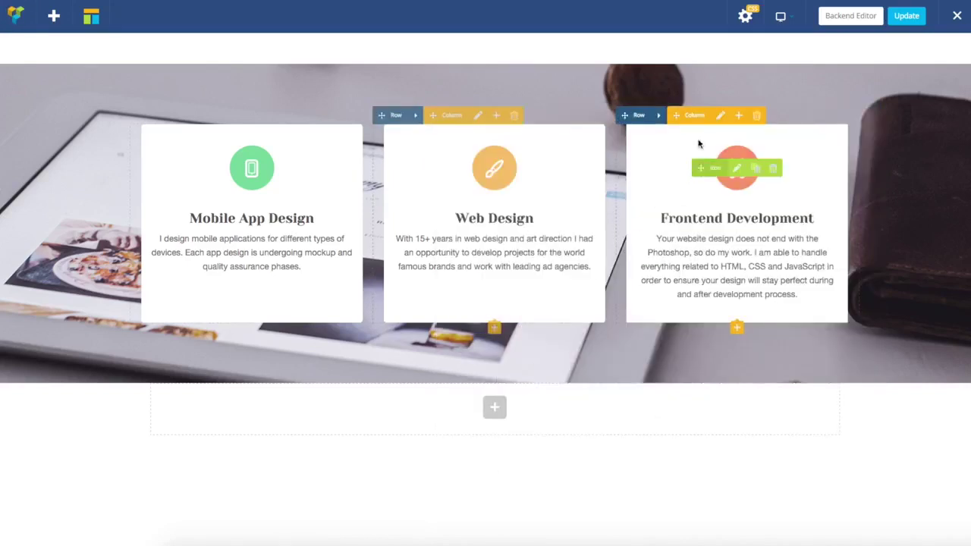
Step: Set the third card column's border radius to 5px
click(721, 115)
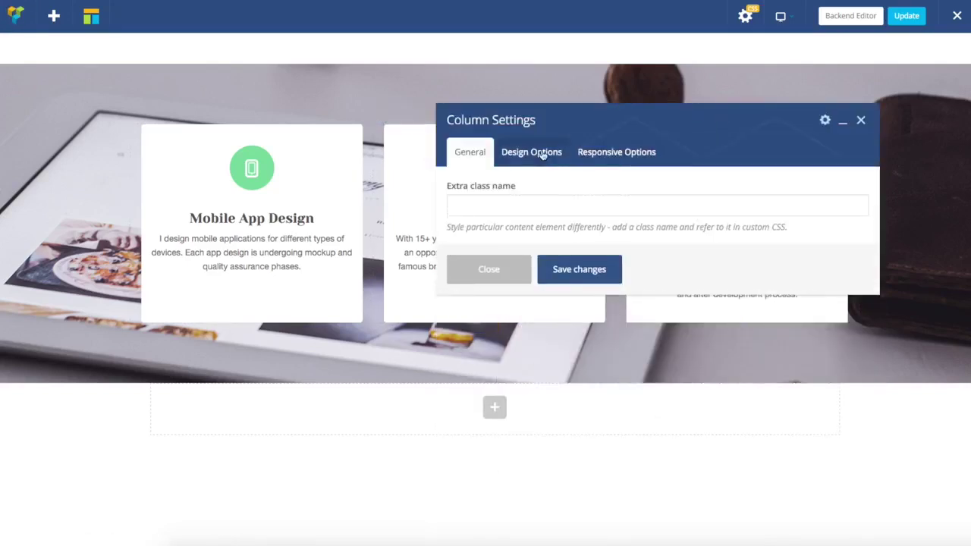
click(544, 154)
click(670, 284)
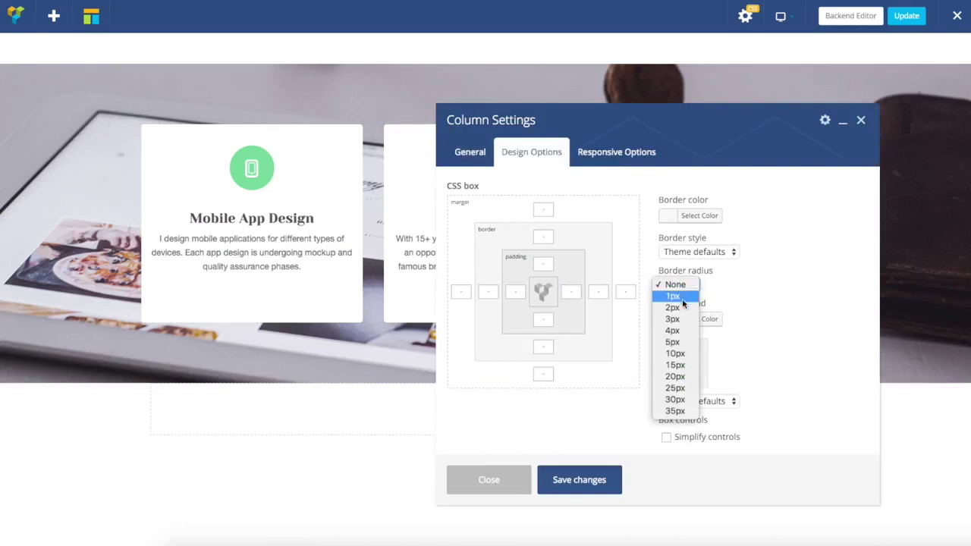
click(672, 341)
click(578, 480)
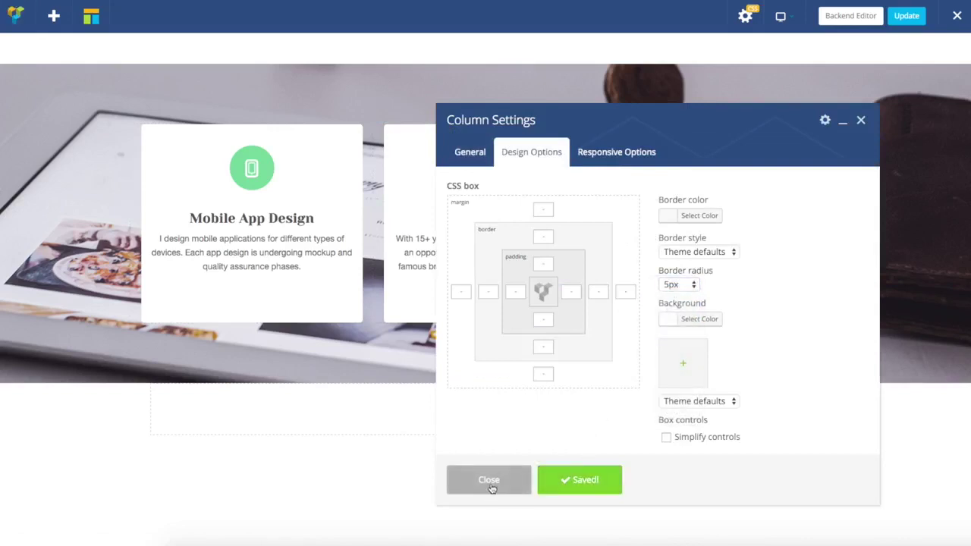
click(491, 486)
Step: Update the page to save the rounded, equal-height, evenly spaced cards
click(908, 19)
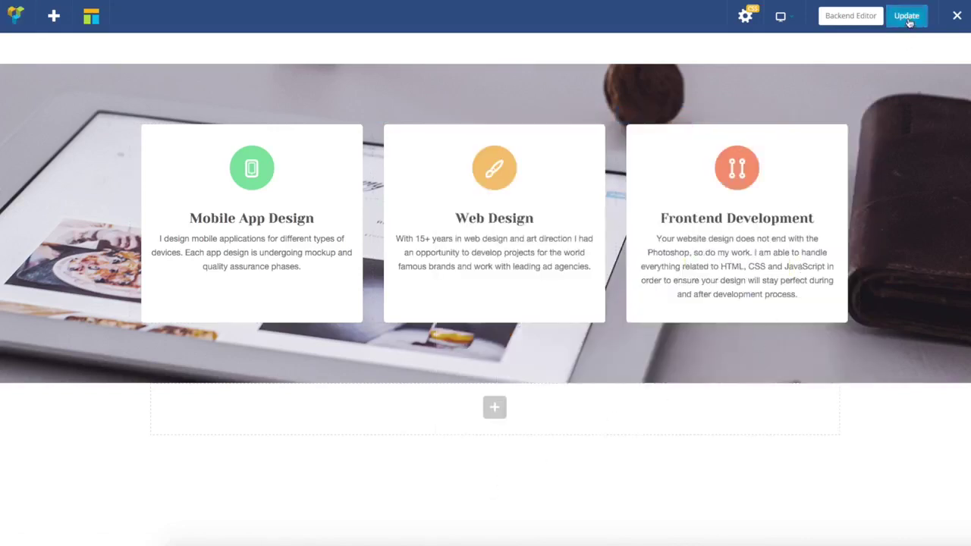